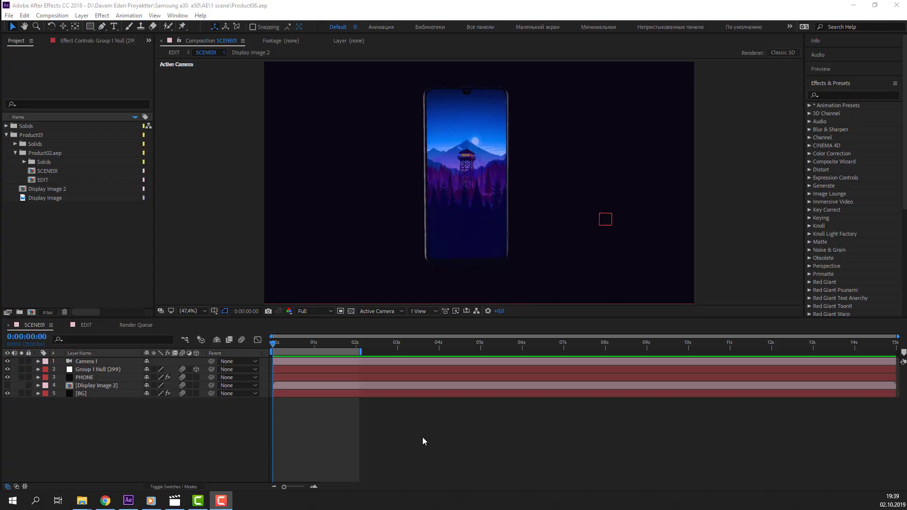
Rotate Group 1 Null to -57° X and -5° Y to tilt the phone back.
left_click(113, 439)
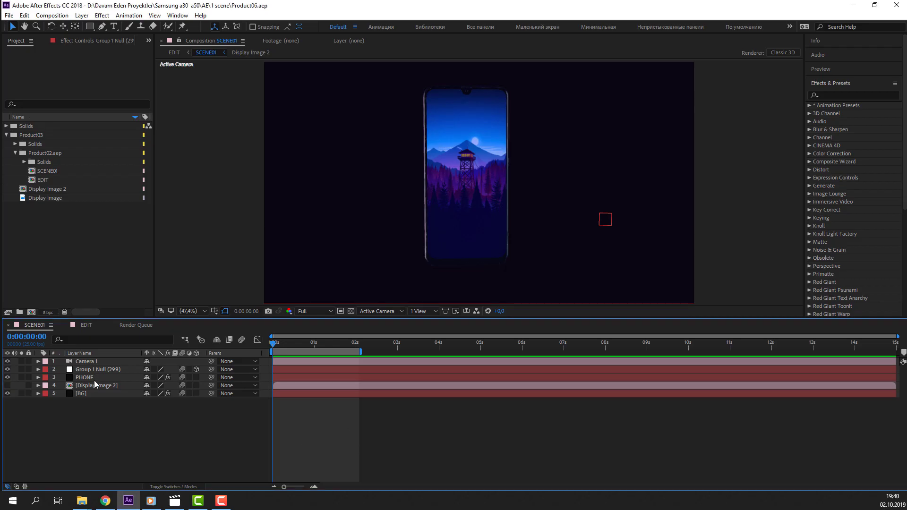
left_click(95, 377)
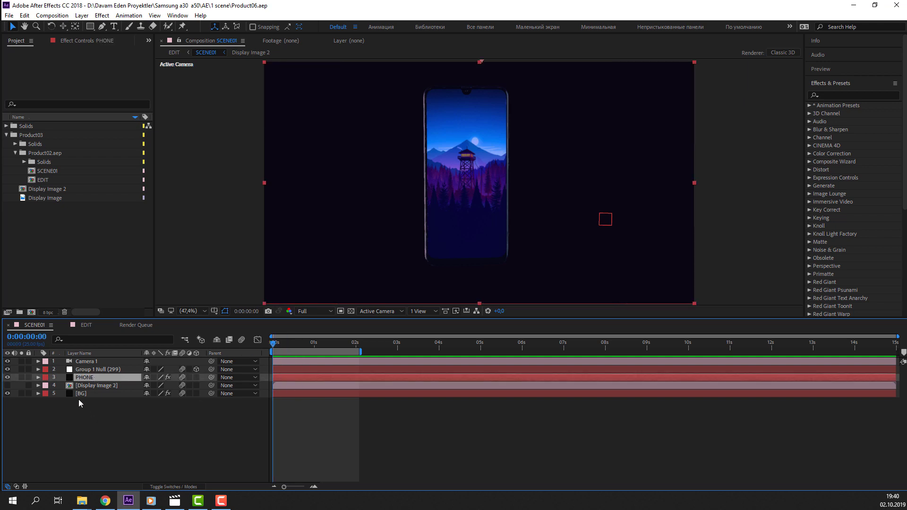
left_click(93, 370)
key("r")
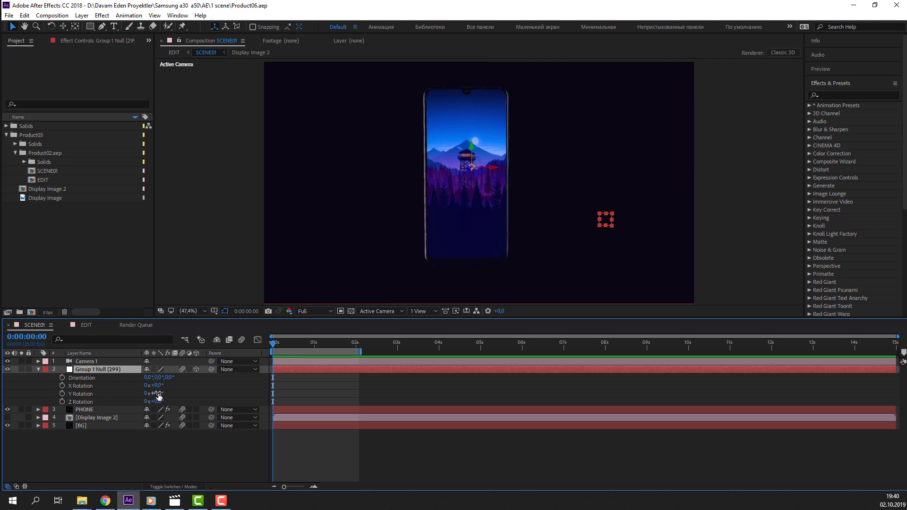
mouse_move(169, 393)
left_mouse_down()
mouse_move(187, 393)
mouse_move(121, 388)
left_mouse_up()
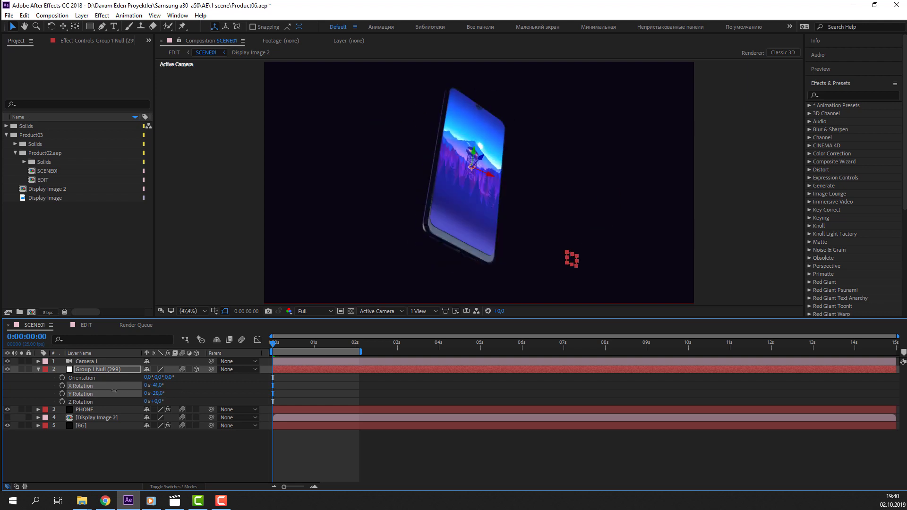
left_click_drag(159, 387, 150, 386)
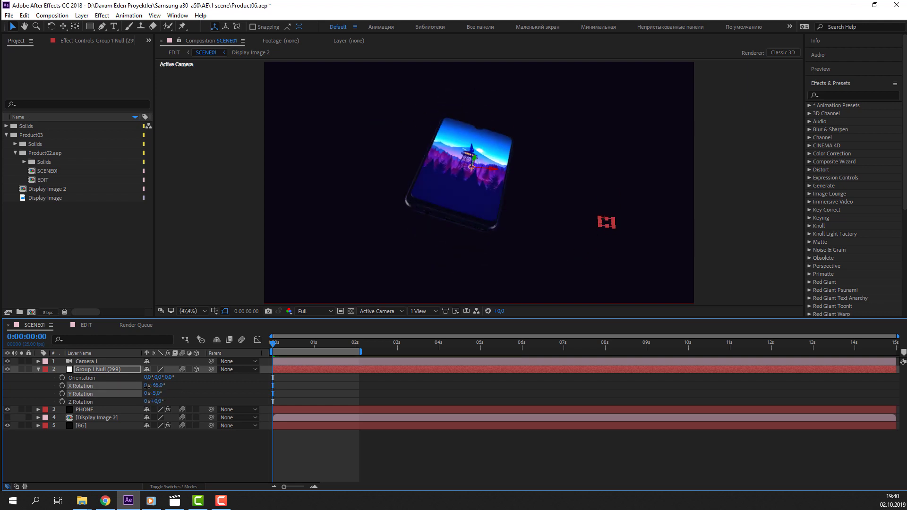
Orbit and dolly Camera 1 onto the phone's notch, then set the null to -64° X, +4° Y.
left_click(80, 362)
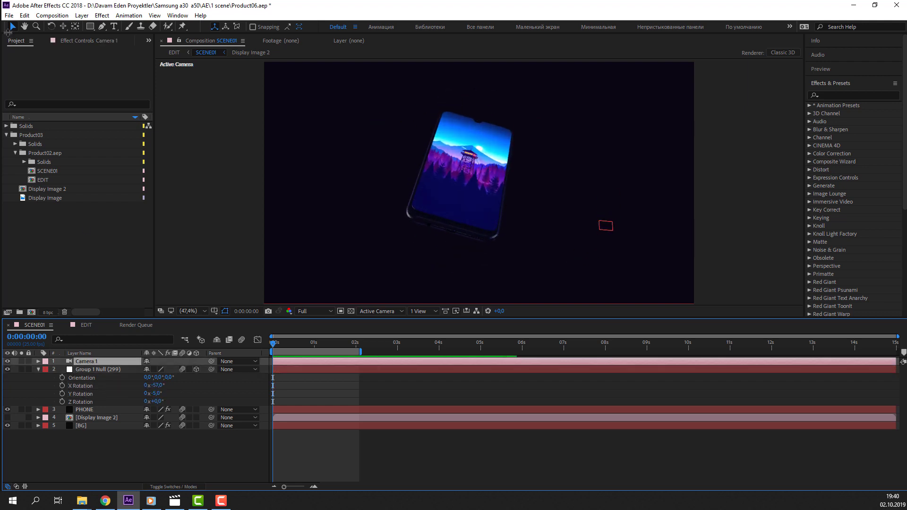
left_click(63, 26)
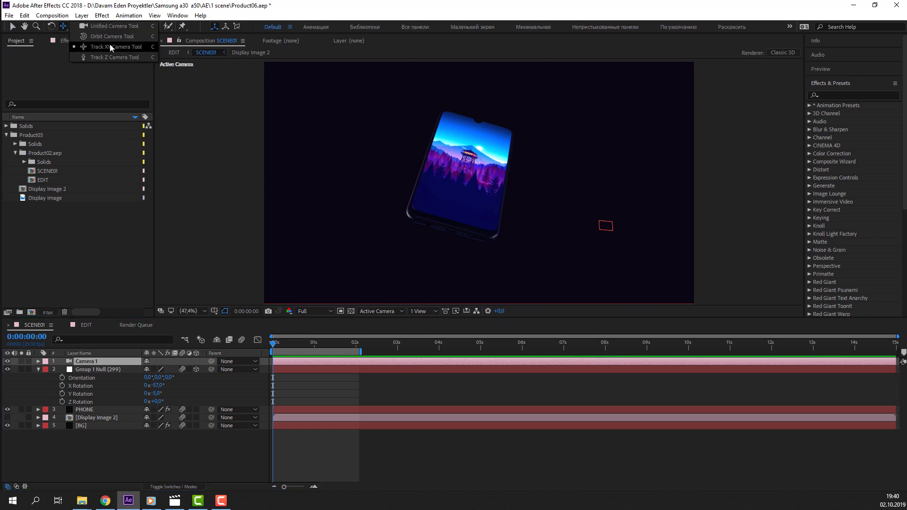
mouse_move(516, 148)
left_mouse_down()
mouse_move(497, 149)
mouse_move(482, 131)
left_mouse_up()
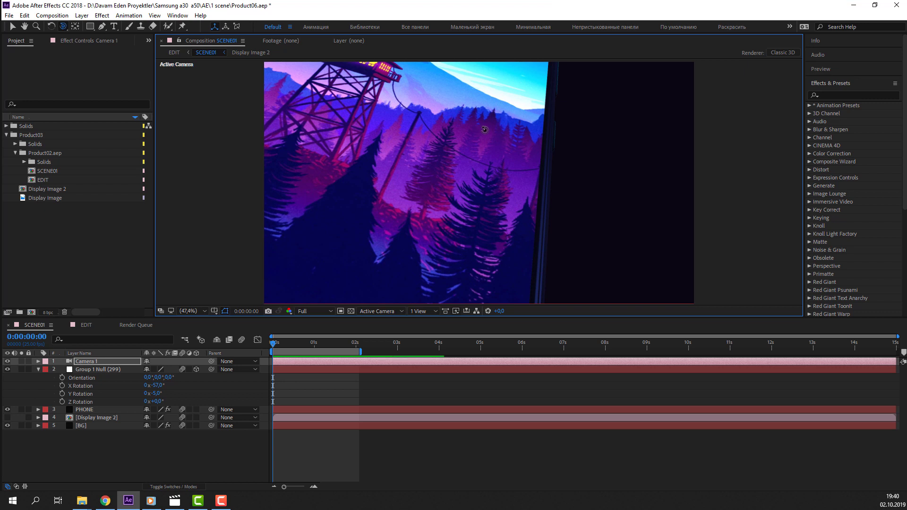
mouse_move(455, 170)
left_mouse_down()
mouse_move(446, 216)
mouse_move(415, 190)
left_mouse_up()
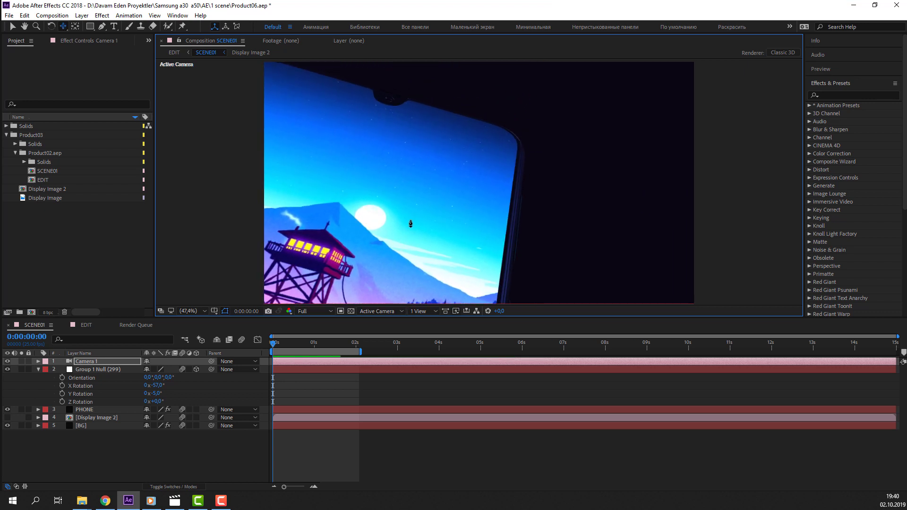
left_click_drag(415, 191, 416, 142)
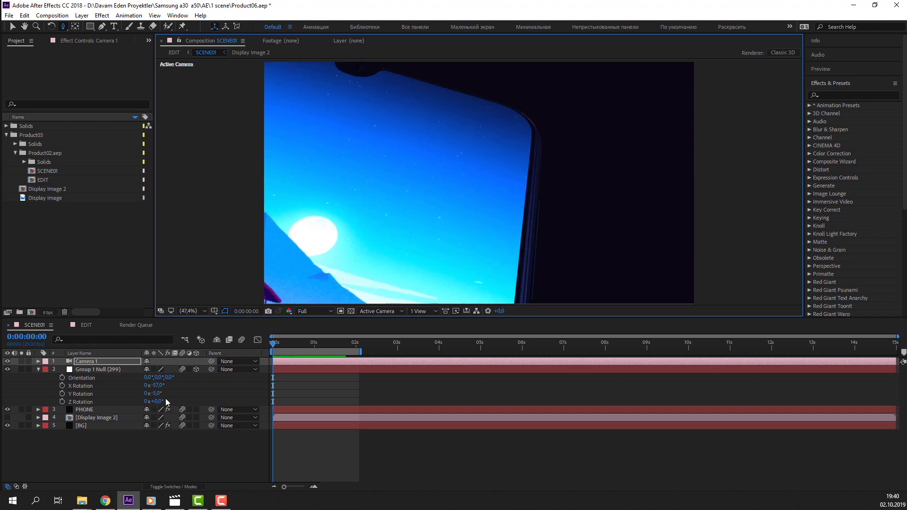
left_click_drag(155, 393, 157, 392)
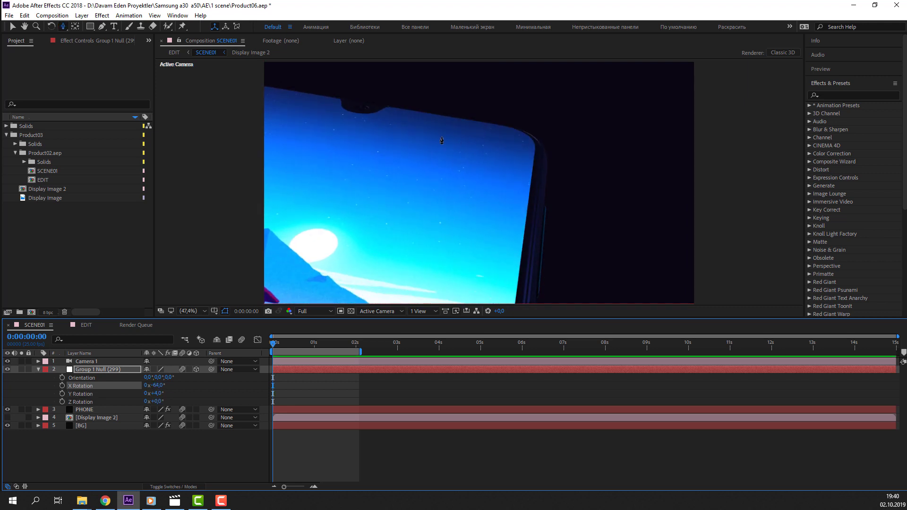
Re-angle and pan the camera onto the moon, mountain and fire tower, with the null at +4° Y.
mouse_move(441, 141)
left_mouse_down()
mouse_move(399, 209)
mouse_move(395, 138)
left_mouse_up()
key("c")
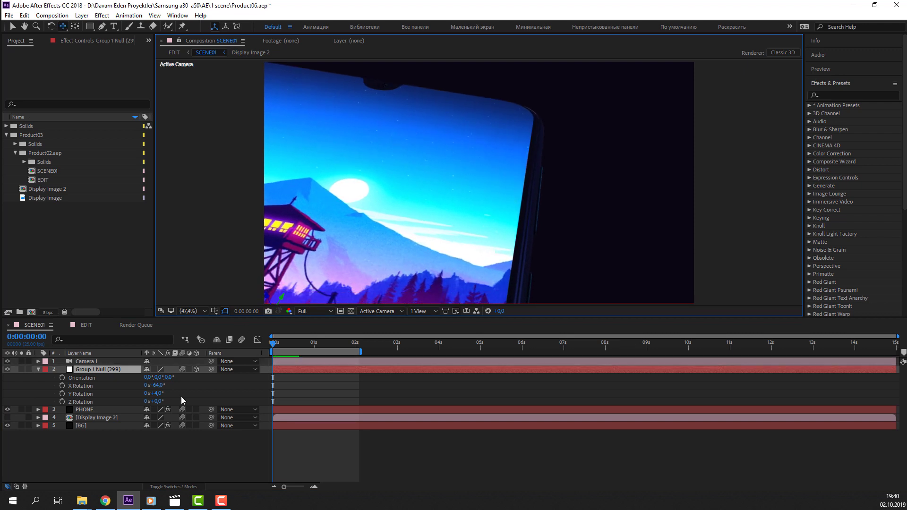
left_click_drag(158, 397, 155, 391)
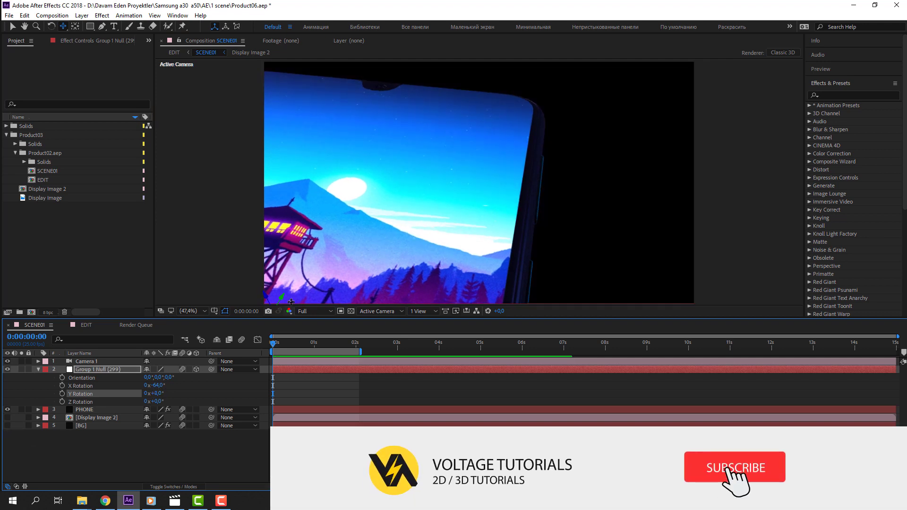
Show the transparency grid, orbit the camera, and set Group 1 Null to -70° X, -1° Y.
left_click(350, 311)
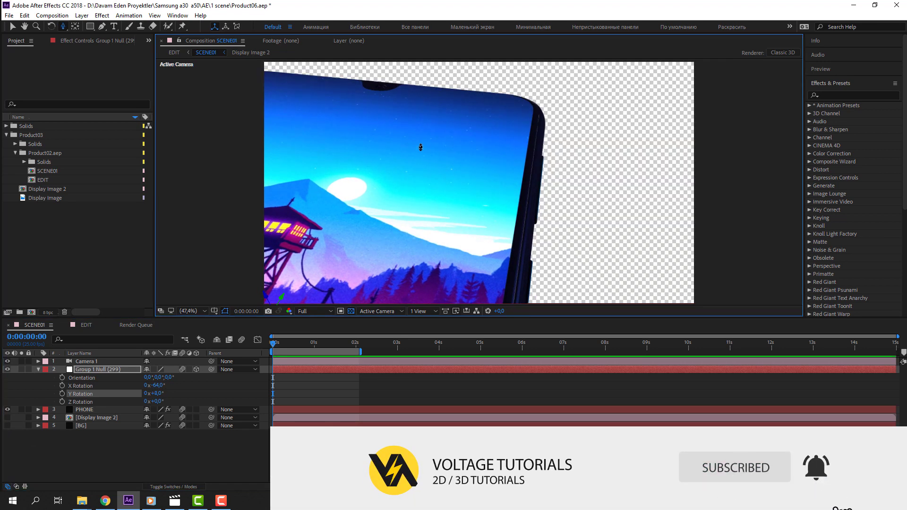
mouse_move(303, 193)
left_mouse_down()
mouse_move(399, 124)
mouse_move(411, 266)
left_mouse_up()
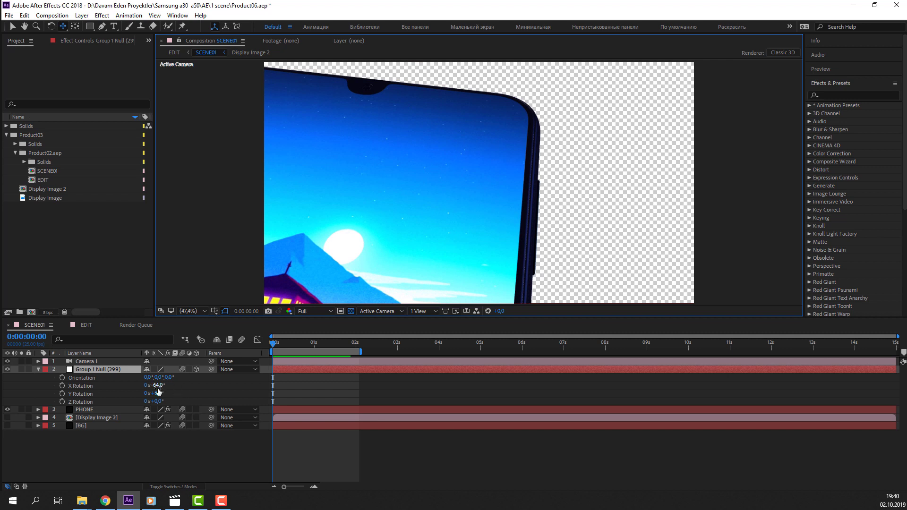
left_click_drag(158, 391, 146, 386)
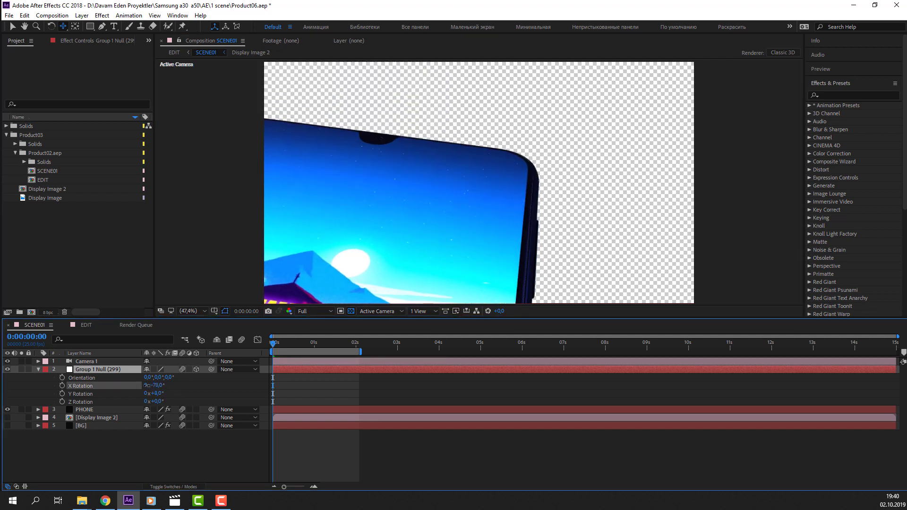
mouse_move(147, 385)
left_mouse_down()
mouse_move(156, 378)
mouse_move(160, 393)
mouse_move(151, 393)
left_mouse_up()
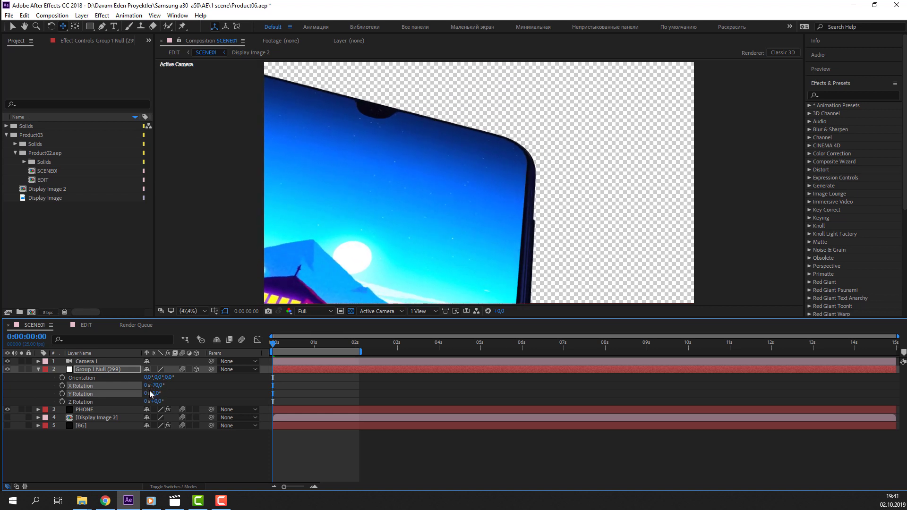
mouse_move(435, 211)
left_mouse_down()
mouse_move(437, 174)
mouse_move(391, 207)
left_mouse_up()
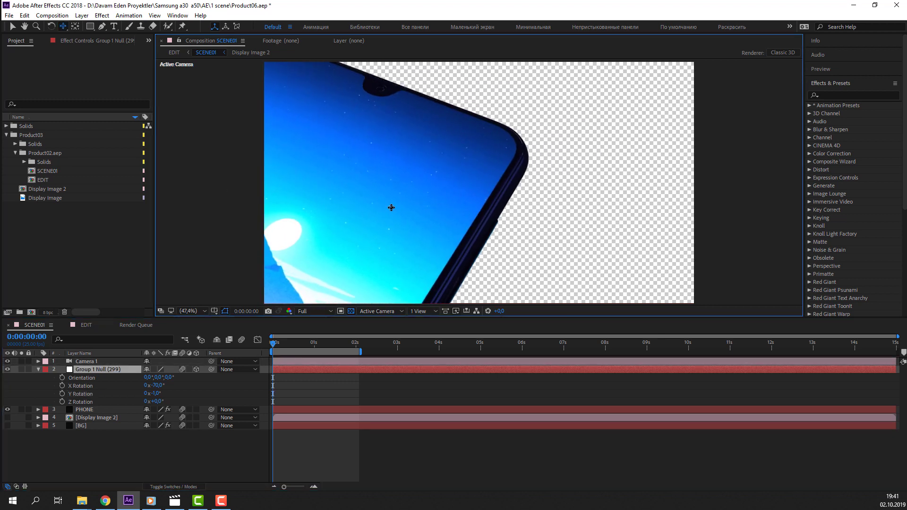
Dolly in and pan down-left to frame the phone's top-right corner and notch.
scroll(391, 202, "up", 2)
scroll(389, 198, "up", 2)
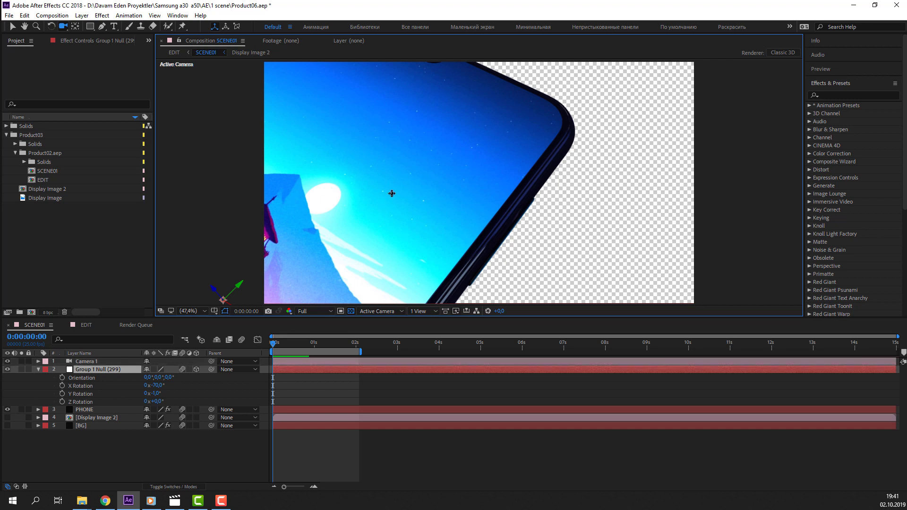
mouse_move(394, 183)
left_mouse_down()
mouse_move(297, 239)
mouse_move(339, 229)
mouse_move(373, 198)
mouse_move(327, 306)
left_mouse_up()
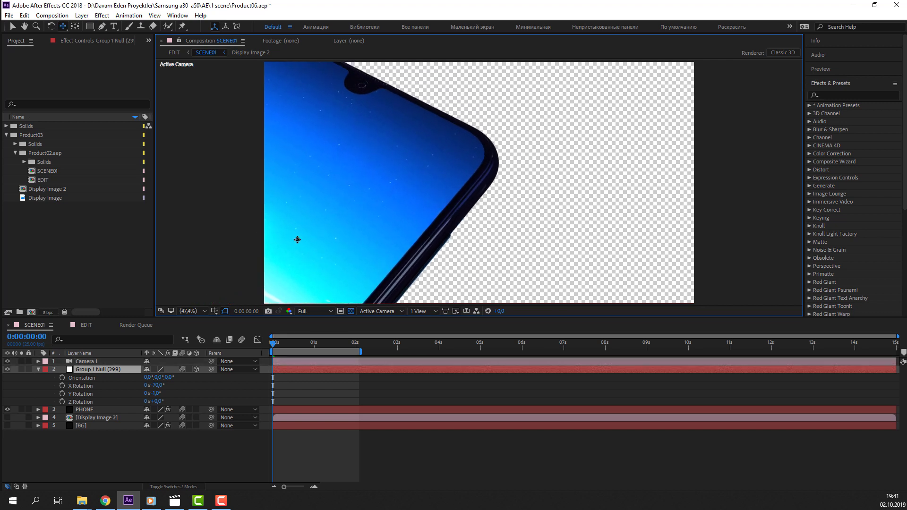
scroll(374, 205, "up", 2)
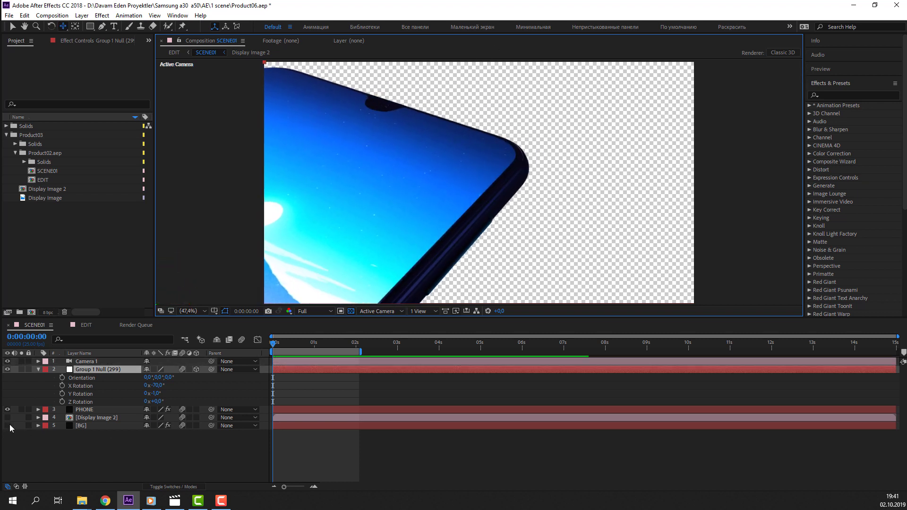
Make the BG layer visible again and dolly the camera closer to the phone's corner.
left_click(8, 425)
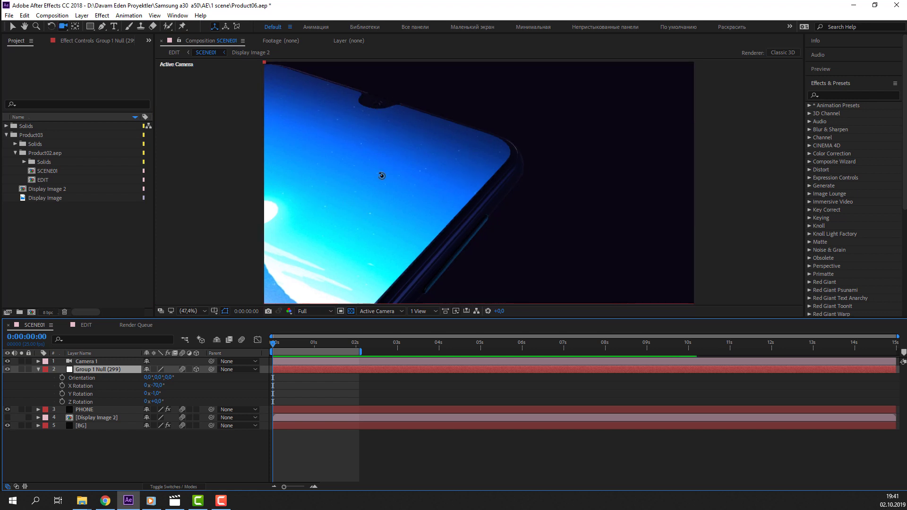
key("c")
left_click_drag(384, 168, 369, 212)
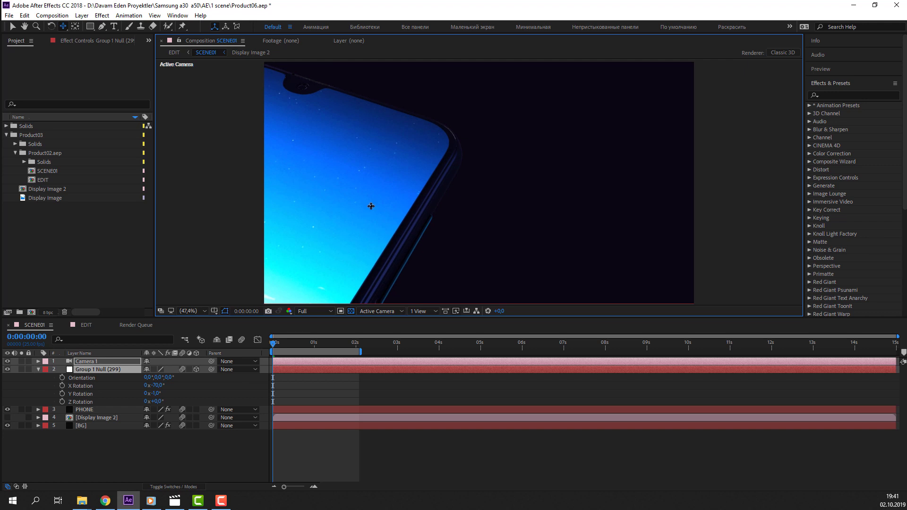
left_click_drag(371, 206, 441, 142)
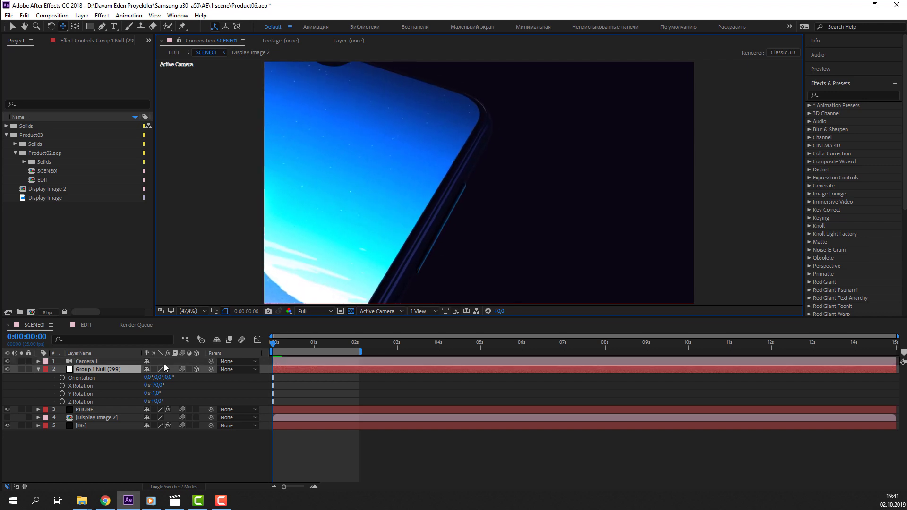
Swing the phone by setting Group 1 Null's Y Rotation to +14°.
left_click(161, 395)
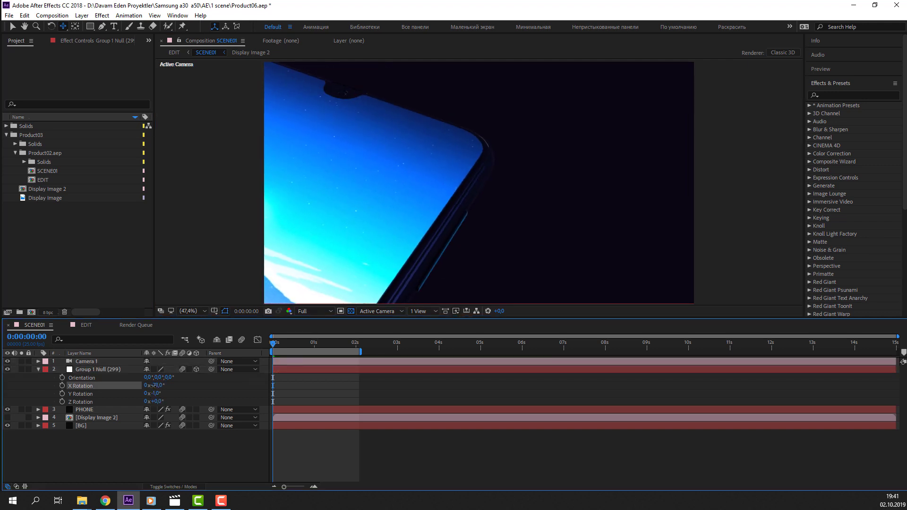
mouse_move(157, 393)
left_mouse_down()
mouse_move(344, 191)
mouse_move(328, 180)
mouse_move(374, 155)
mouse_move(376, 212)
mouse_move(397, 202)
left_mouse_up()
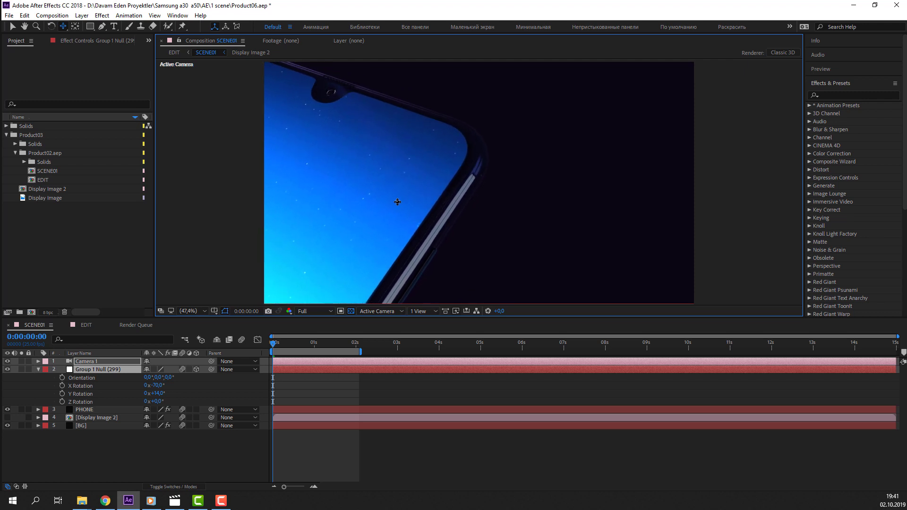
left_click(211, 399)
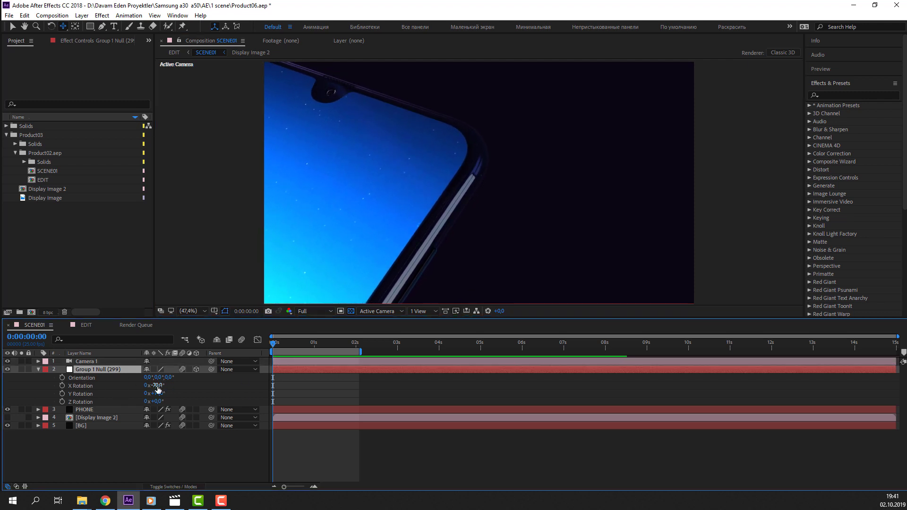
Start keyframes on all six of Camera 1's transform properties at 0 s.
left_click(93, 362)
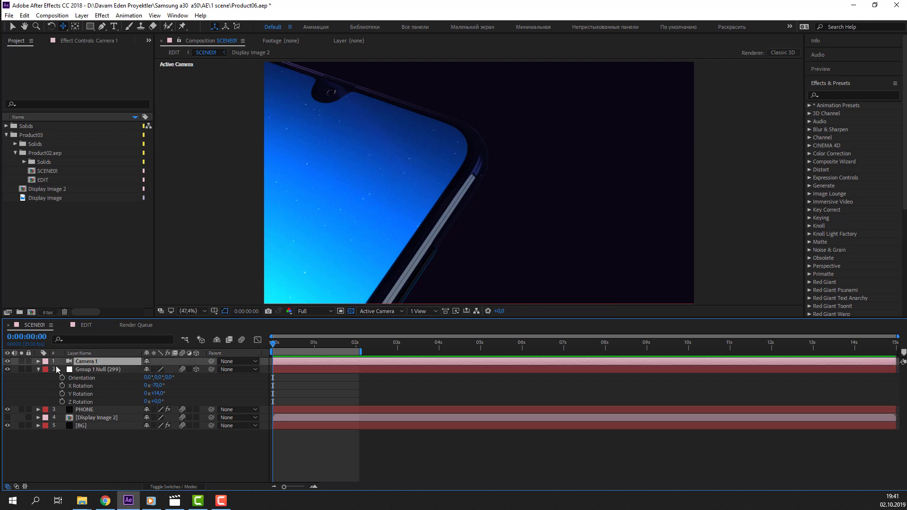
left_click(38, 361)
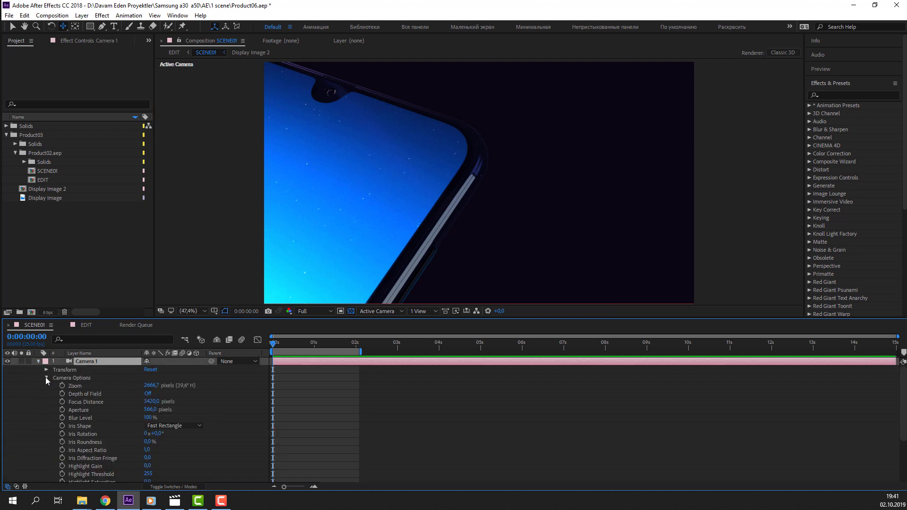
left_click(46, 378)
left_click(46, 370)
left_click_drag(62, 381, 60, 420)
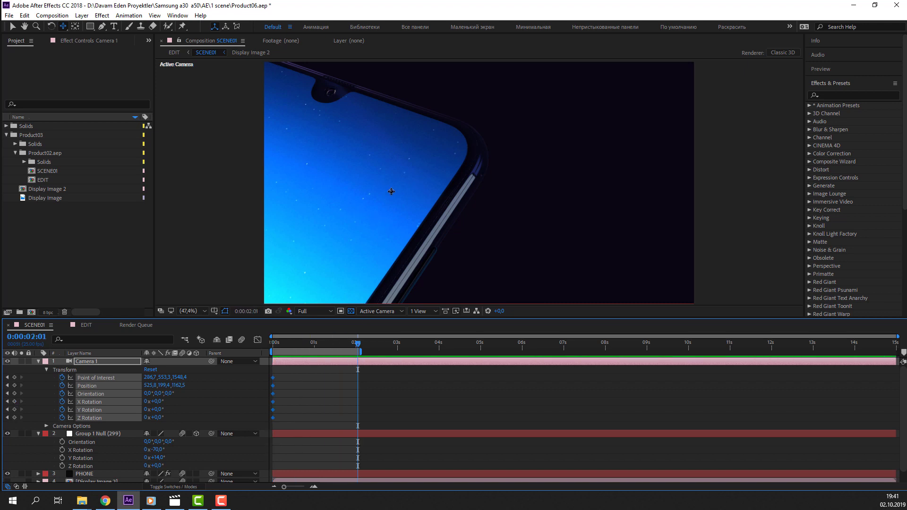
Pan the camera to set its 2-second framing, then preview the drift.
left_click_drag(442, 176, 430, 181)
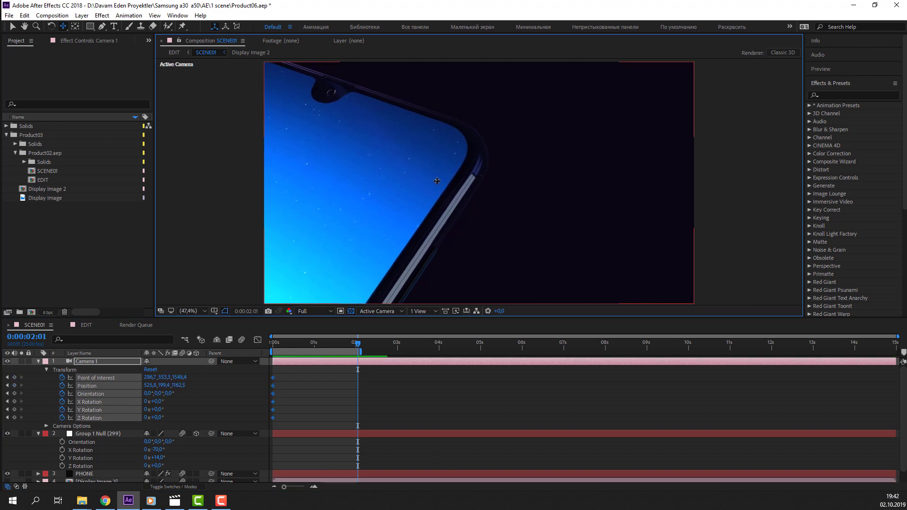
left_click_drag(437, 181, 415, 172)
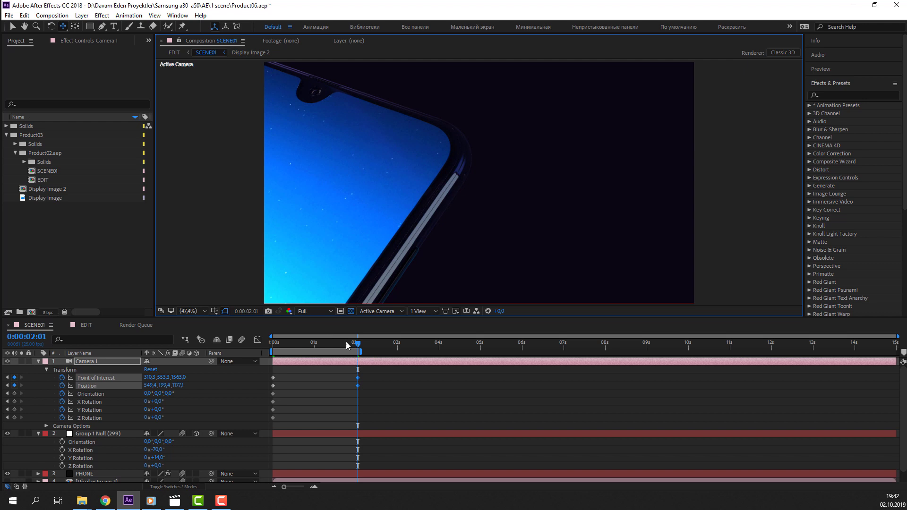
key("space")
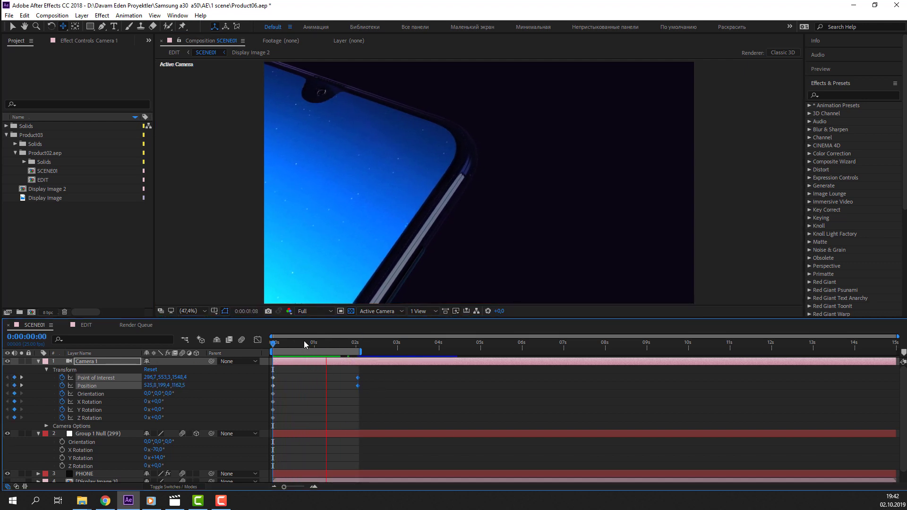
left_click_drag(305, 344, 316, 343)
key("space")
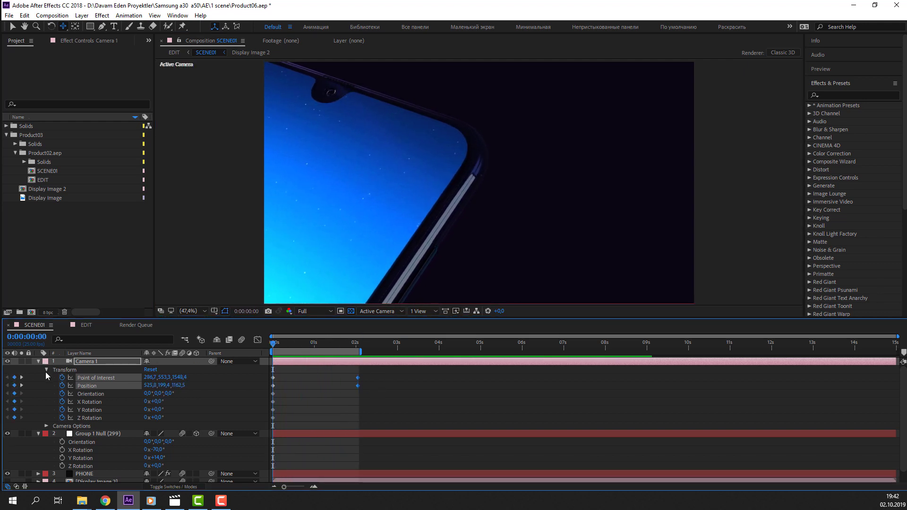
Collapse Camera 1 and set Group 1 Null's starting Y Rotation to +31°.
left_click(46, 371)
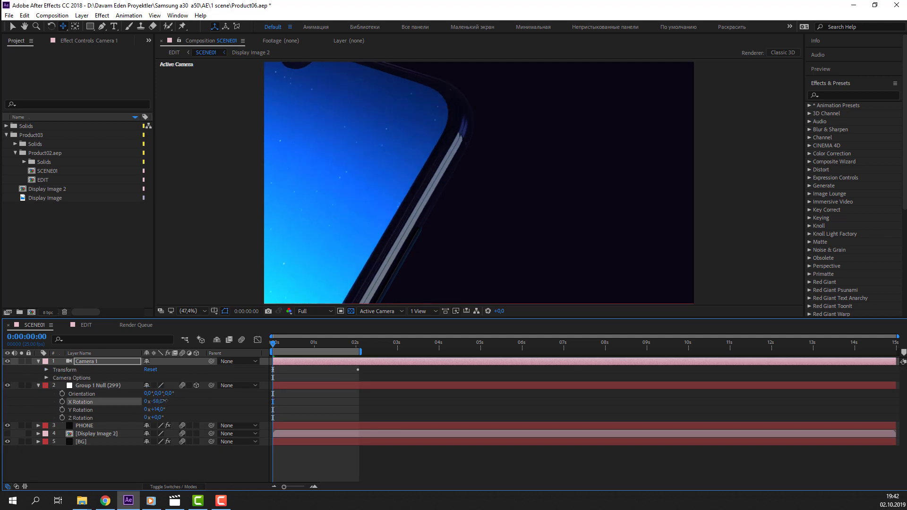
left_click_drag(156, 409, 168, 411)
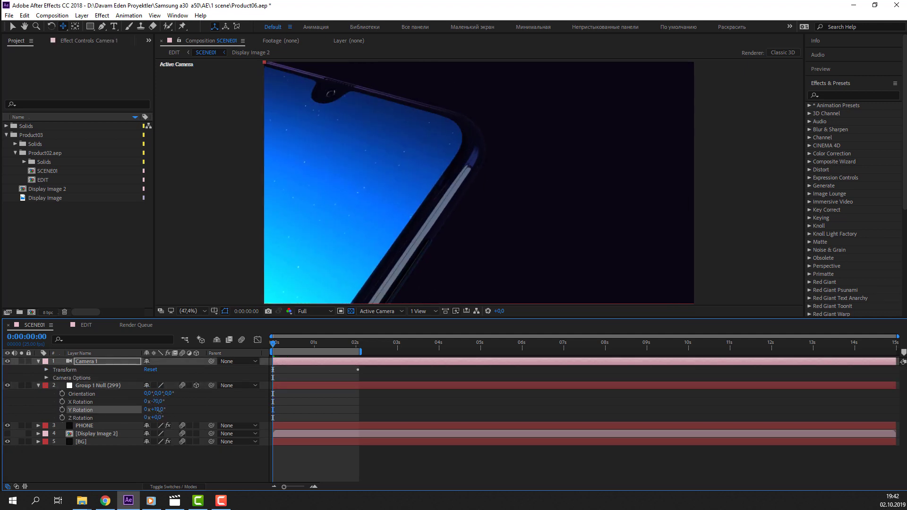
left_click_drag(169, 409, 156, 410)
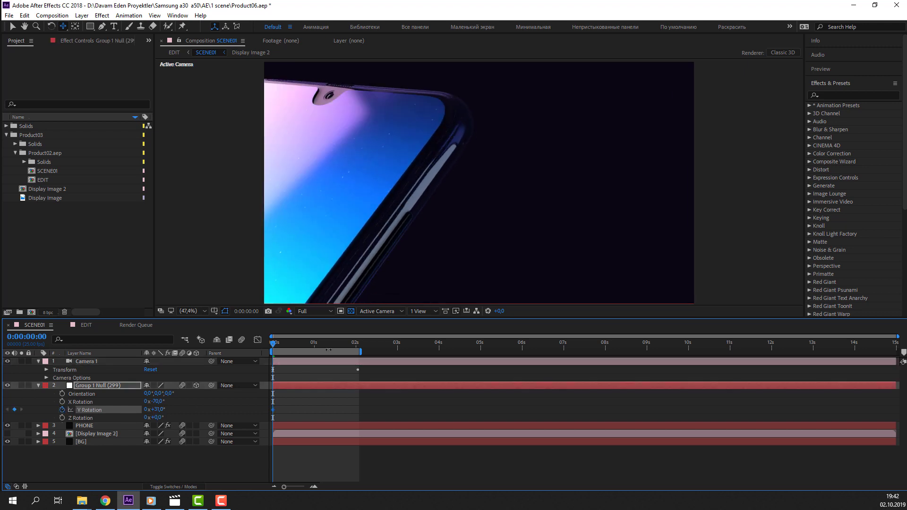
At 2 seconds, keyframe a smaller Y Rotation, adjust the camera view, and preview.
left_click_drag(276, 347, 358, 350)
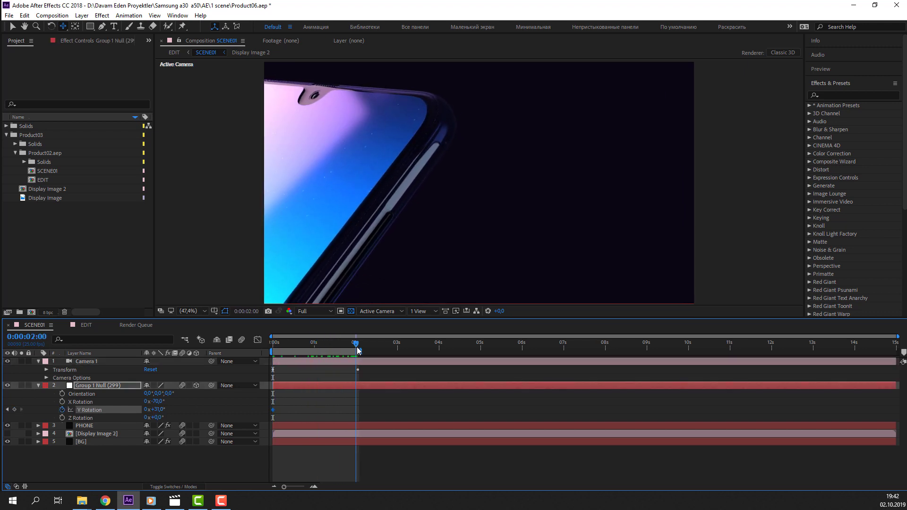
left_click_drag(152, 411, 155, 409)
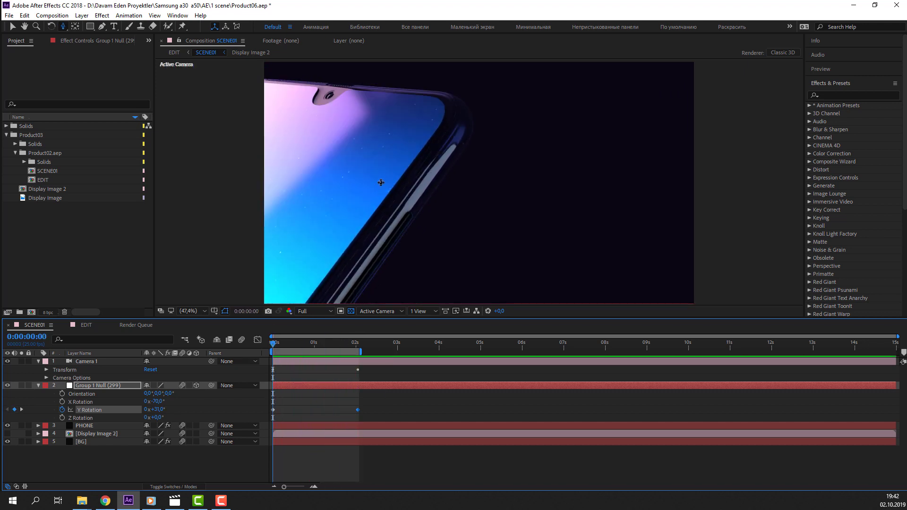
mouse_move(371, 165)
left_mouse_down()
mouse_move(343, 179)
mouse_move(361, 138)
left_mouse_up()
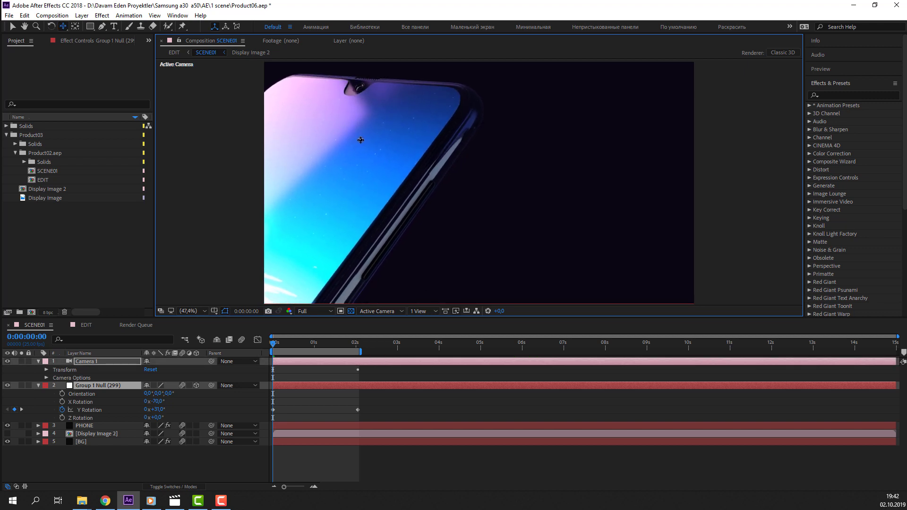
key("space")
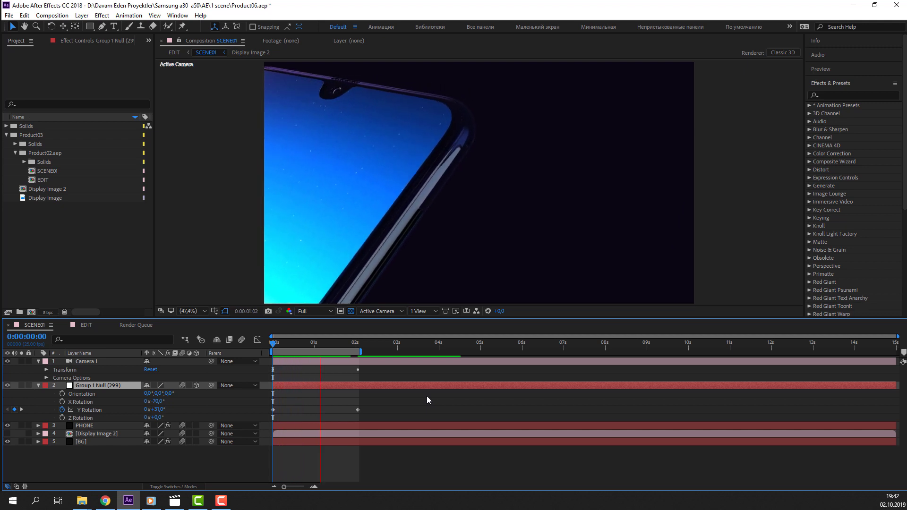
Set the viewer zoom to 25%, orbit the camera to a new opening view, and preview.
key("comma")
key("comma")
key("comma")
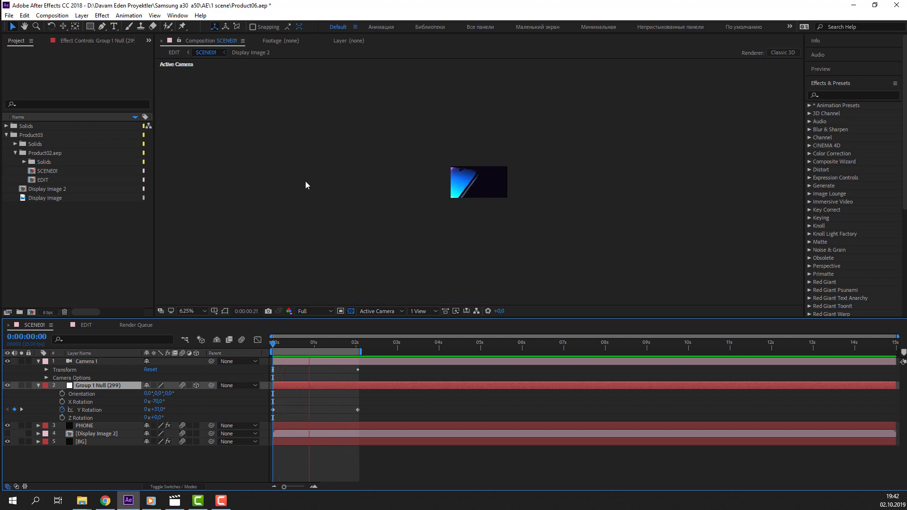
key("period")
key("period")
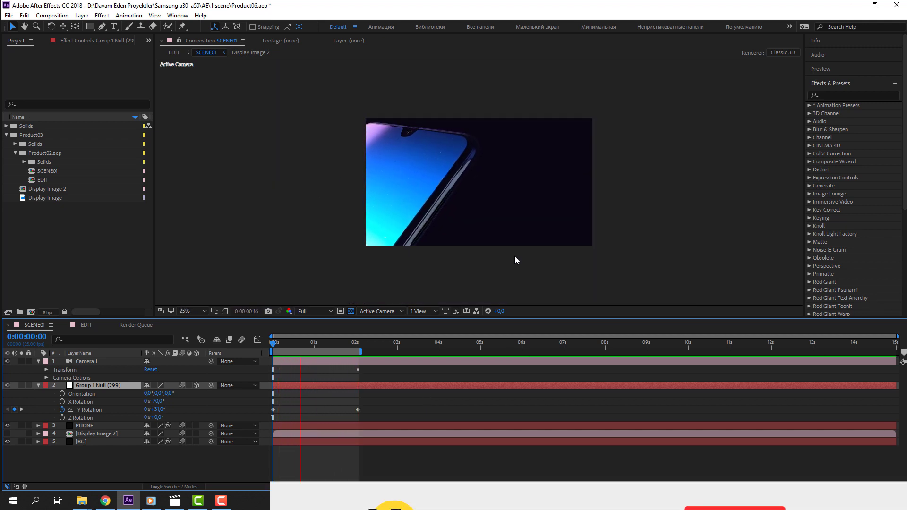
key("space")
key("c")
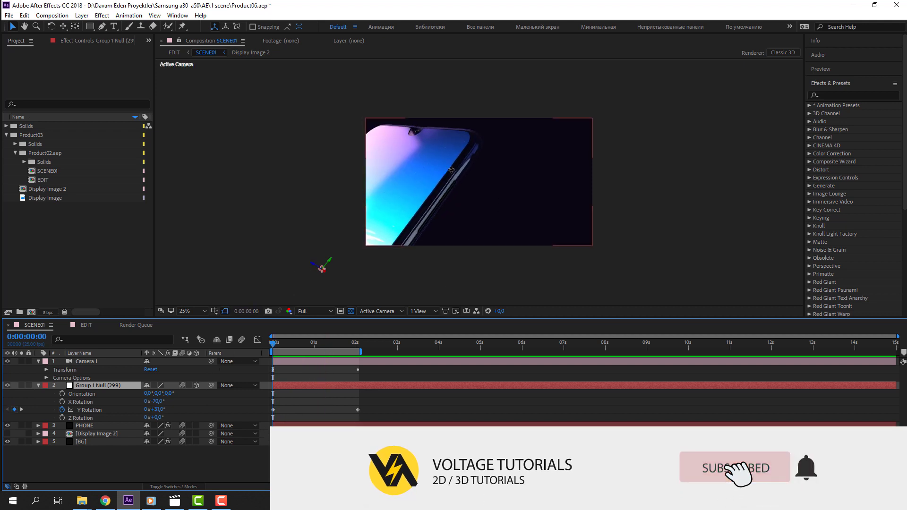
mouse_move(466, 150)
left_mouse_down()
mouse_move(450, 155)
mouse_move(494, 289)
left_mouse_up()
key("space")
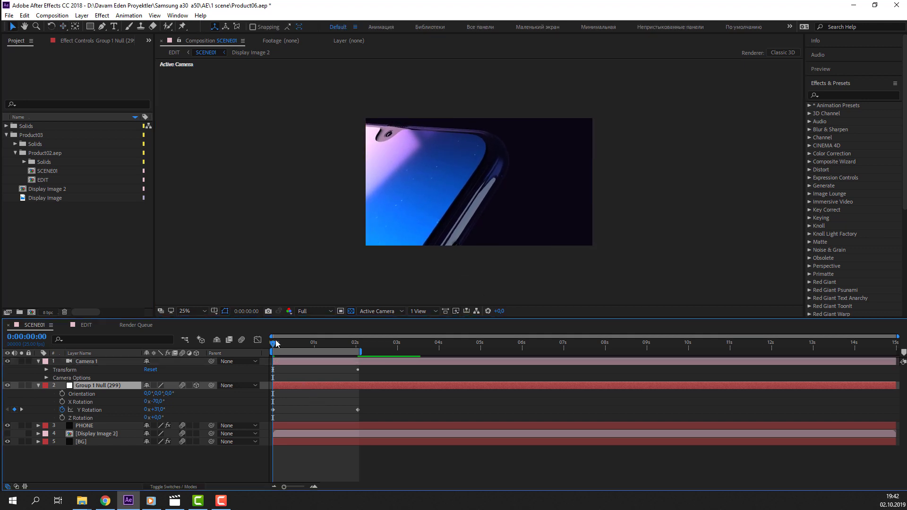
key("space")
Select Camera 1 and use U to list only its animated properties.
left_click(374, 378)
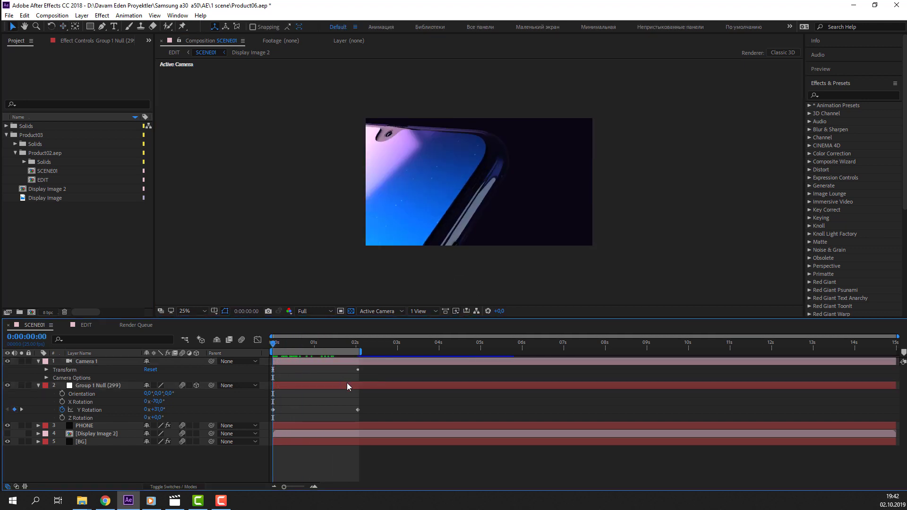
left_click(81, 365)
key("u")
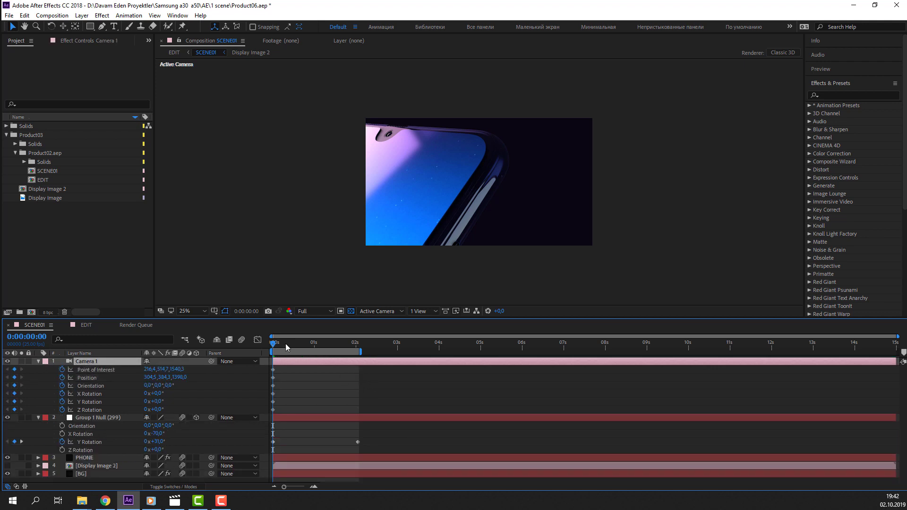
At 2 seconds, orbit the camera to Position 324.9, 387.2, 1450.0 and replay.
left_click_drag(286, 347, 338, 346)
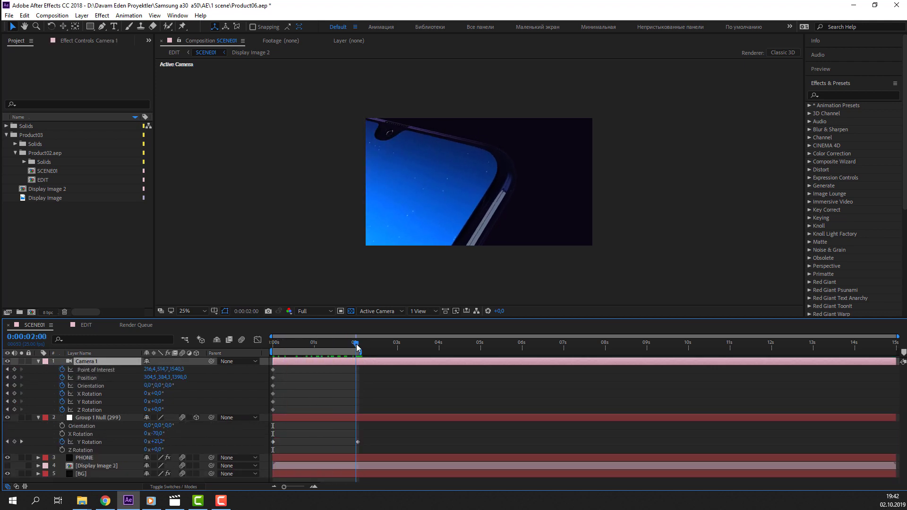
key("c")
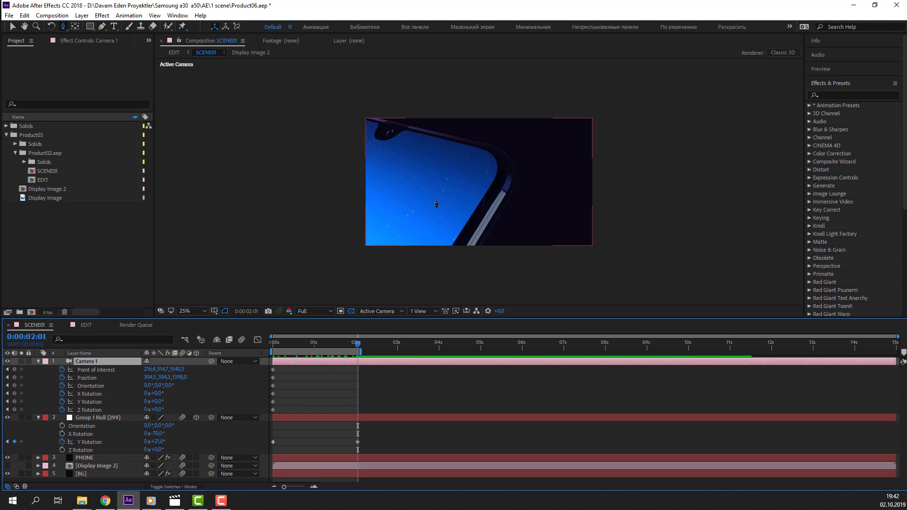
left_click_drag(447, 200, 454, 201)
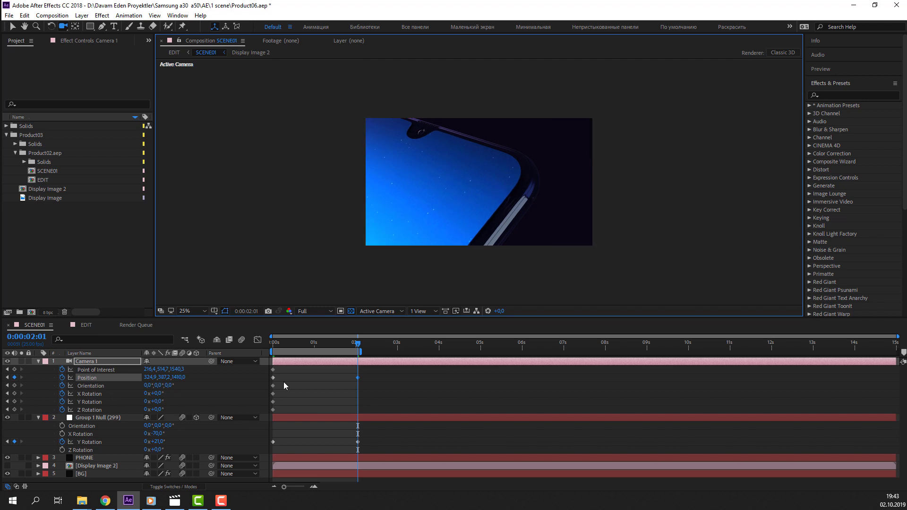
key("space")
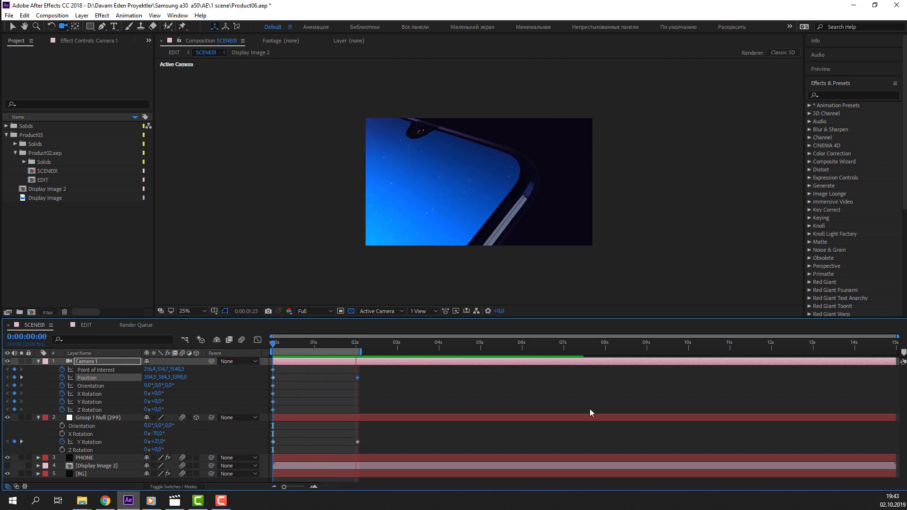
scroll(556, 146, "up", 2)
scroll(556, 150, "down", 1)
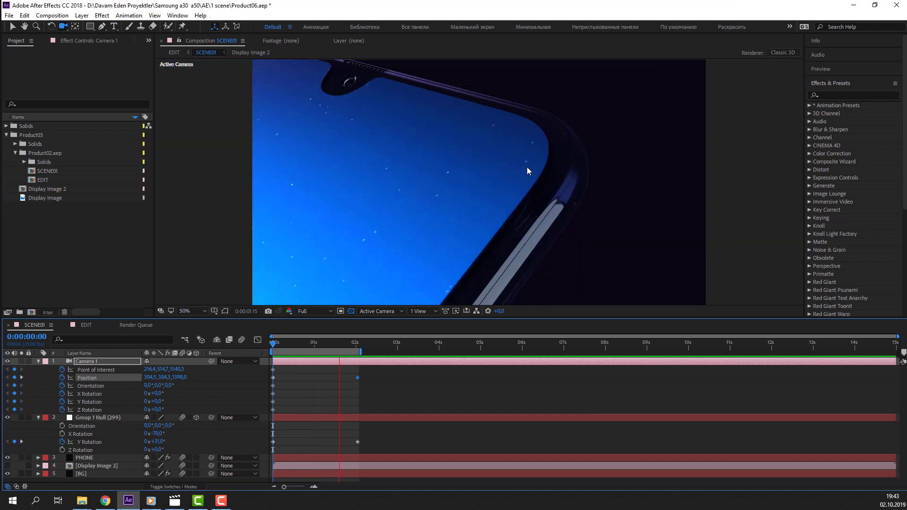
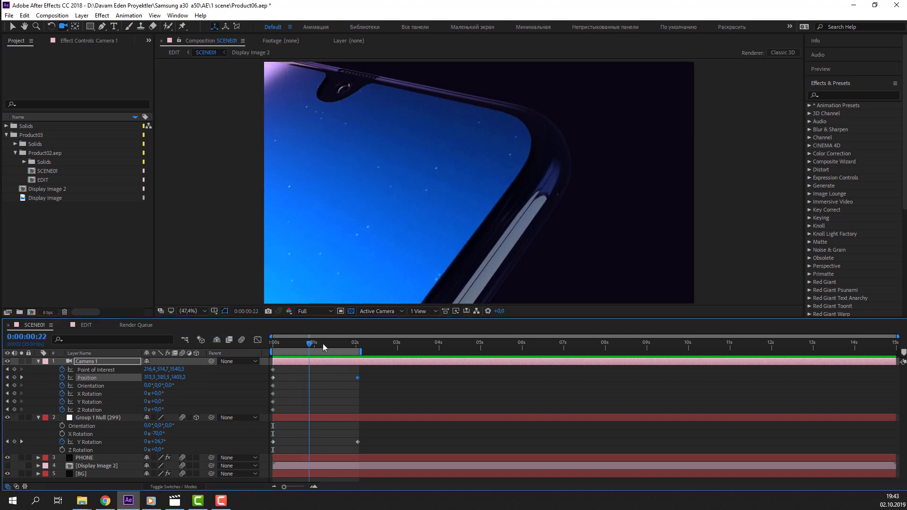
Stop the preview, collapse Camera 1's properties and hide the BG layer.
key("space")
left_click(38, 362)
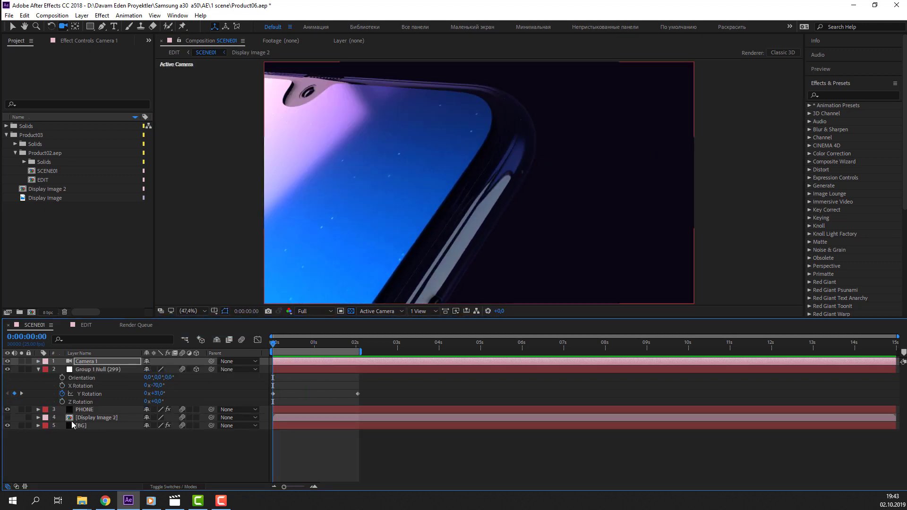
left_click(8, 426)
Show the PHONE layer's Element Render Settings down to Physical Environment, then preview the result.
left_click(85, 412)
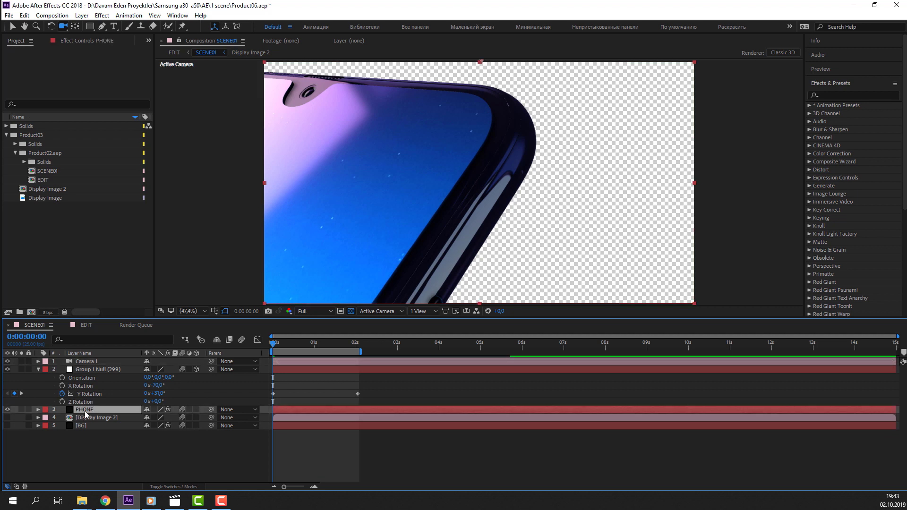
left_click(72, 46)
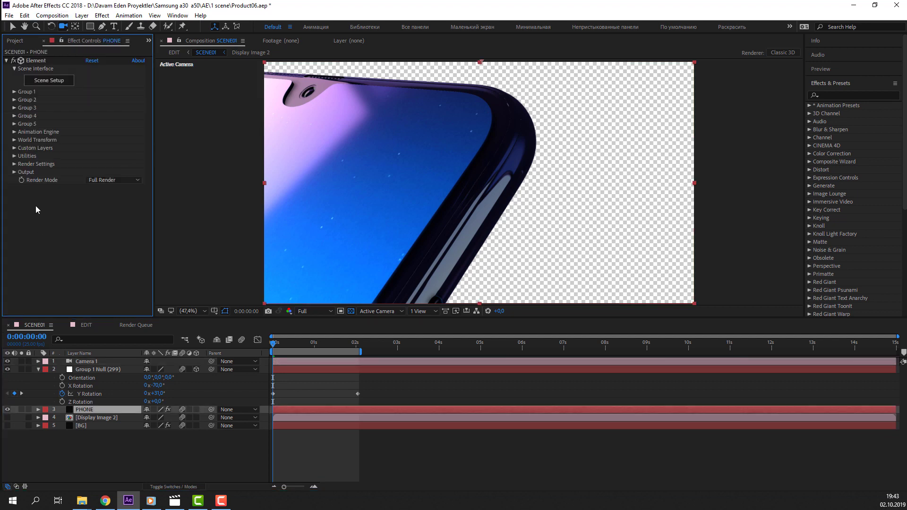
left_click(15, 165)
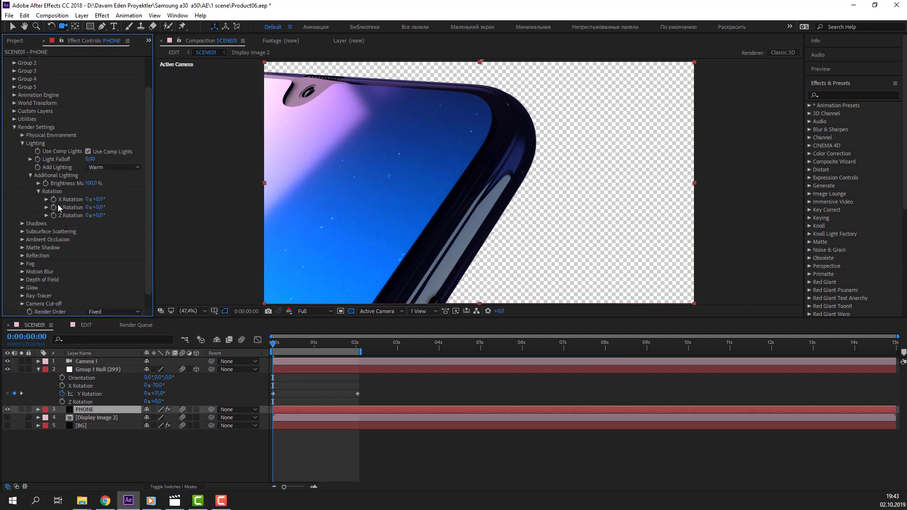
left_click(22, 144)
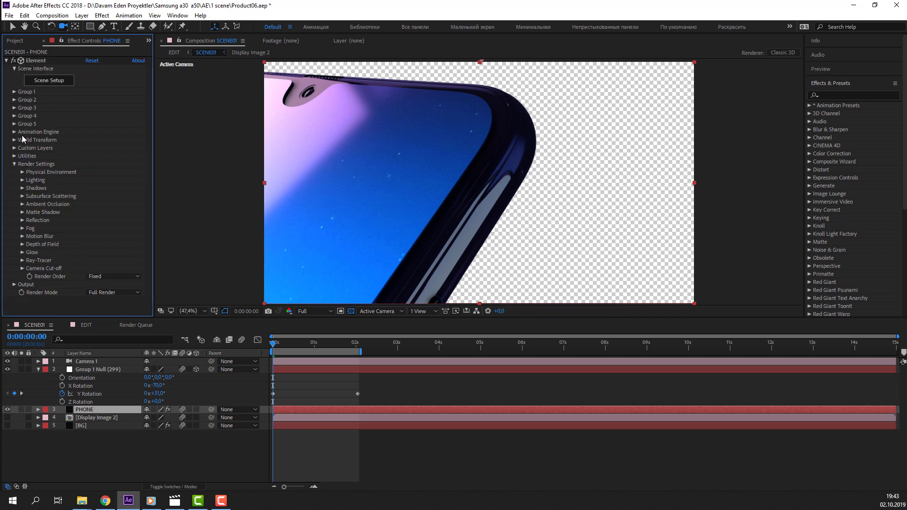
left_click(22, 173)
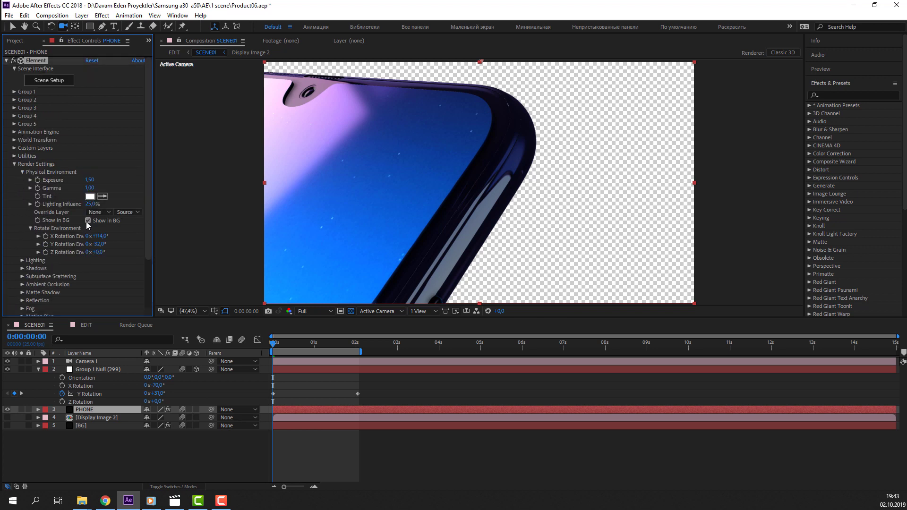
key("space")
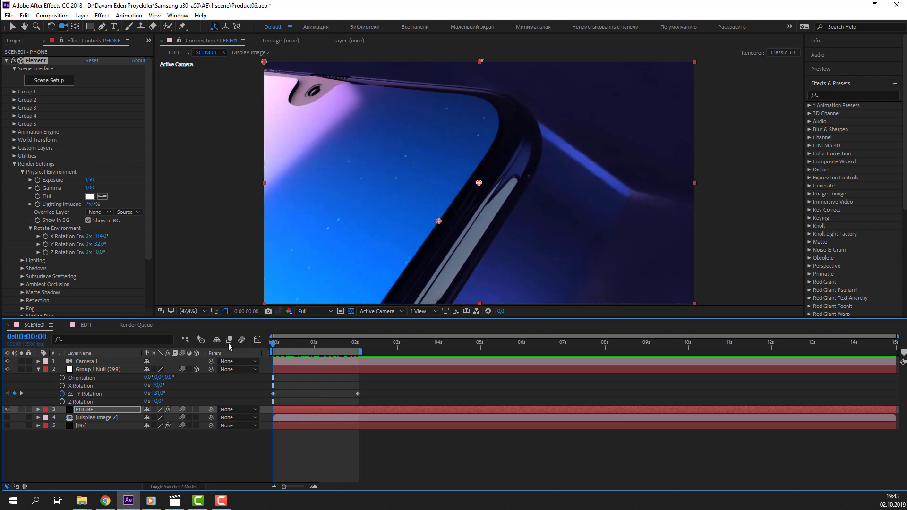
Scrub the Y Rotation Env to spin the lighting environment and preview the reflections.
left_click_drag(98, 245, 189, 230)
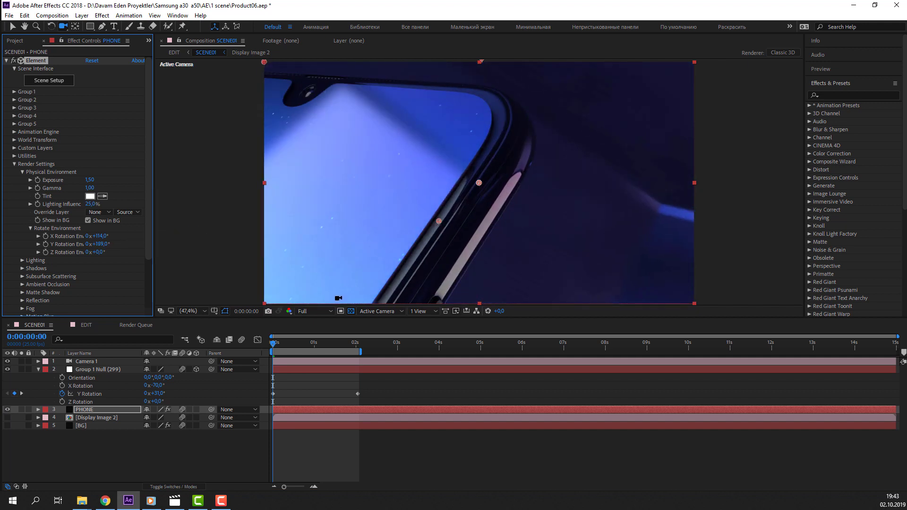
key("space")
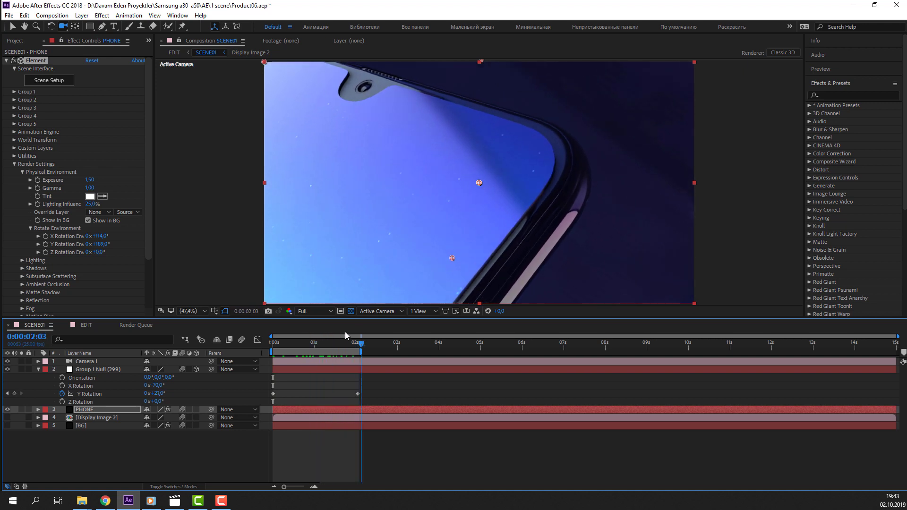
left_click(285, 334)
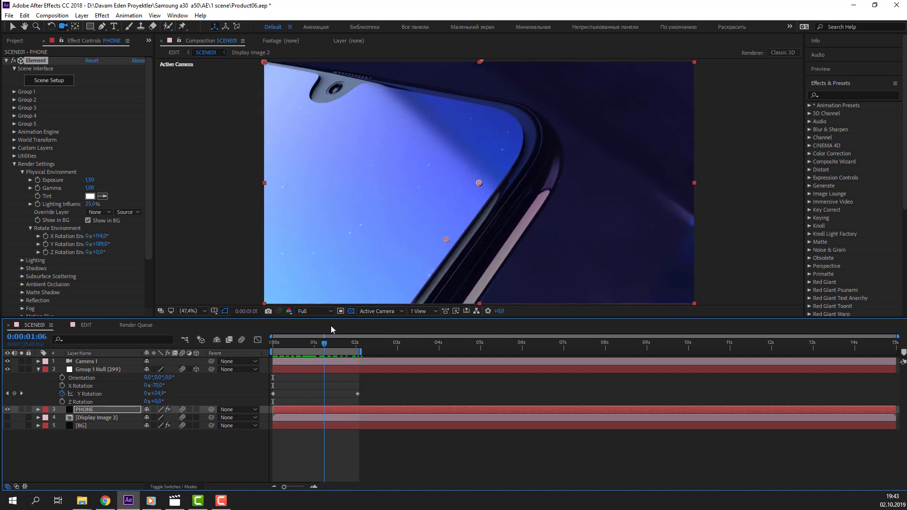
key("space")
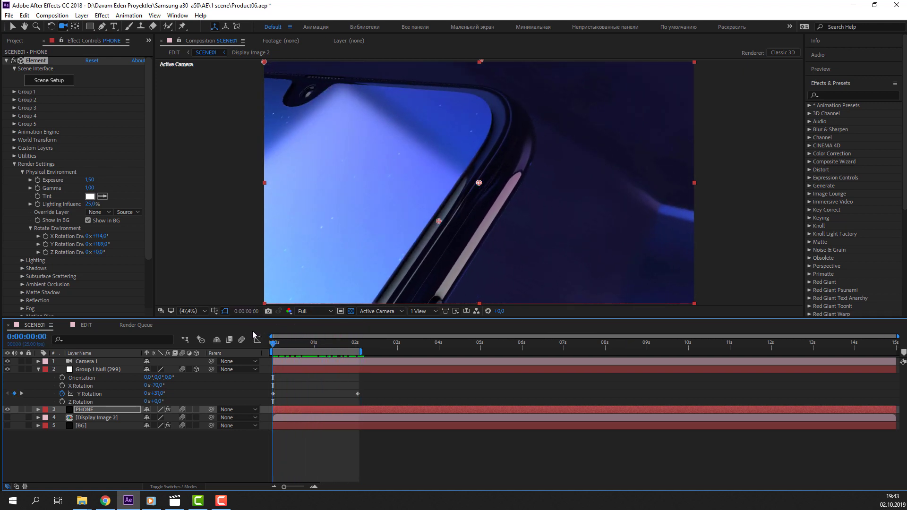
key("space")
key("Return")
key("v")
Move to frame 0:00:01:16 and set the viewer zoom to Fit up to 100%.
left_click_drag(273, 349, 342, 352)
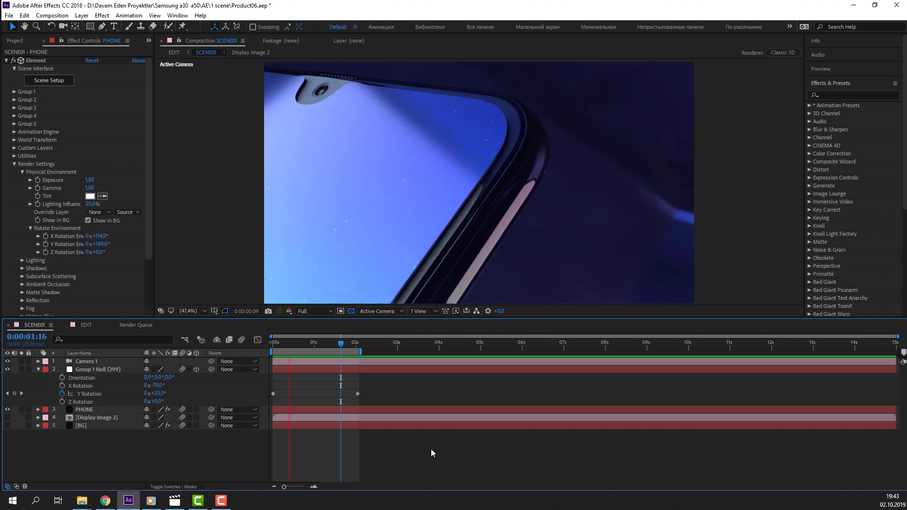
key("comma")
key("comma")
key("comma")
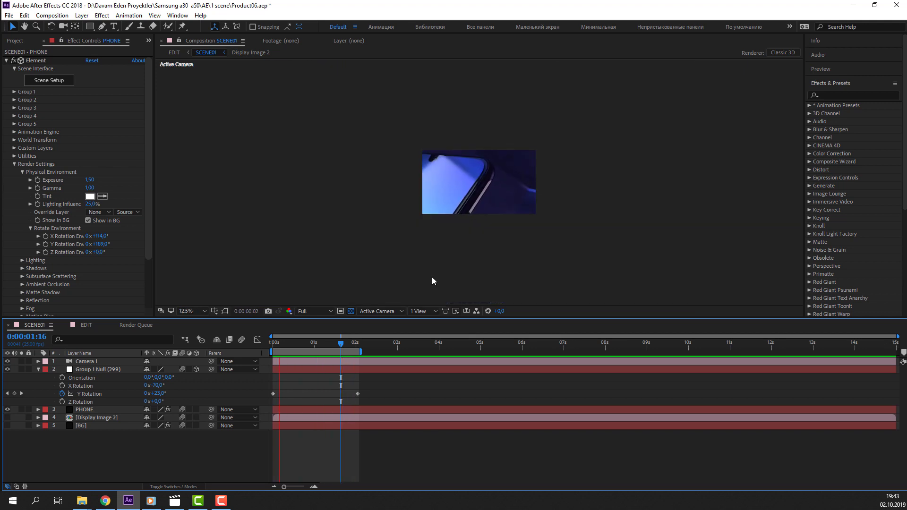
key("period")
key("period")
key("period")
key("period")
left_click(189, 311)
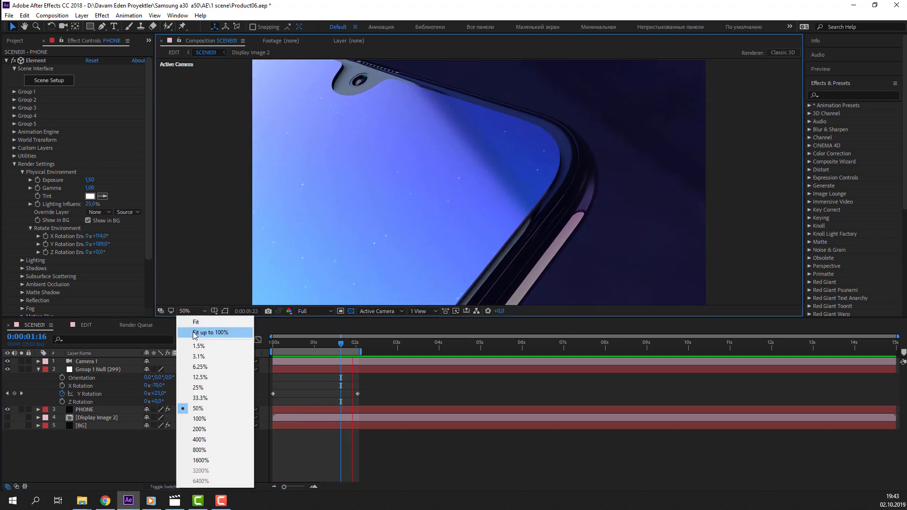
left_click(212, 271)
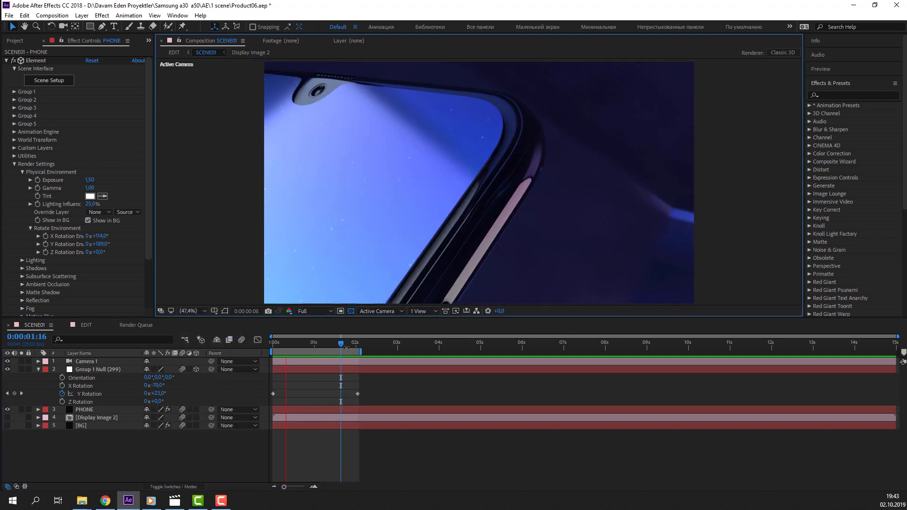
left_click(38, 362)
Turn Camera 1's Depth of Field On and render the viewer at Quarter resolution.
left_click(46, 370)
left_click(46, 378)
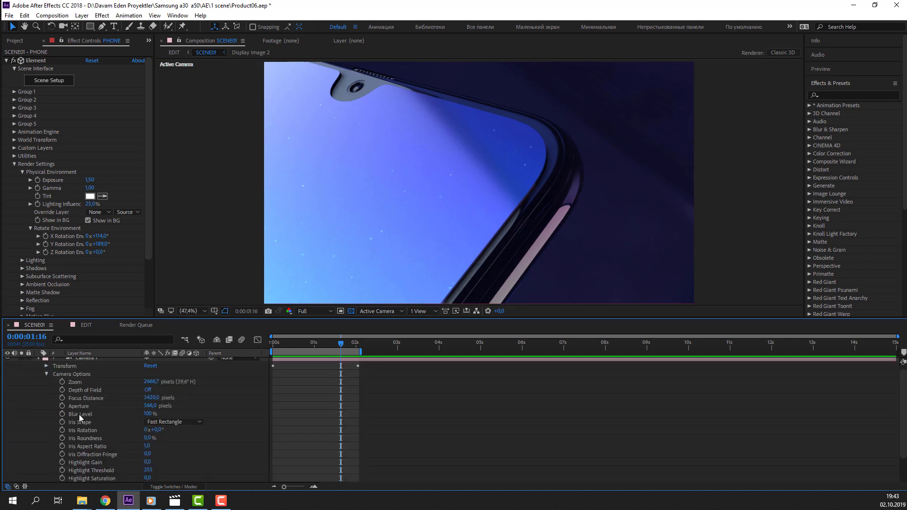
left_click(148, 389)
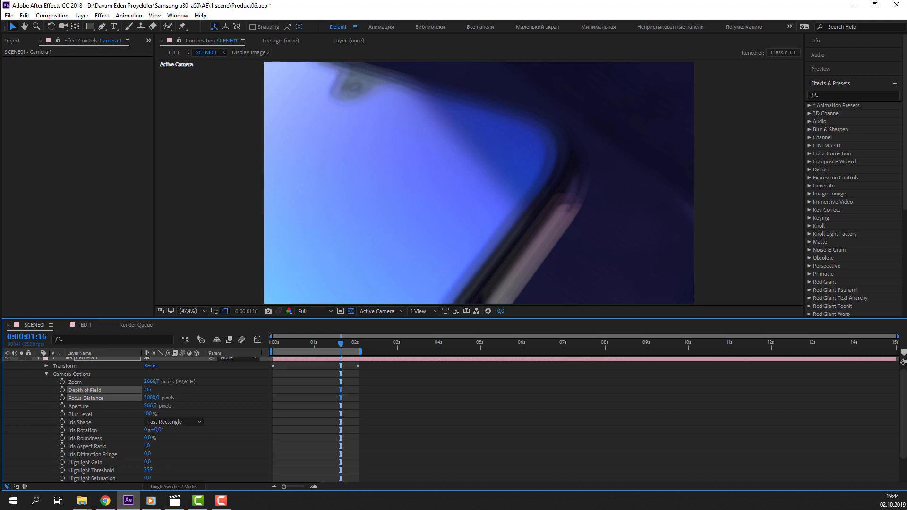
left_click(311, 314)
left_click(321, 367)
type("3500")
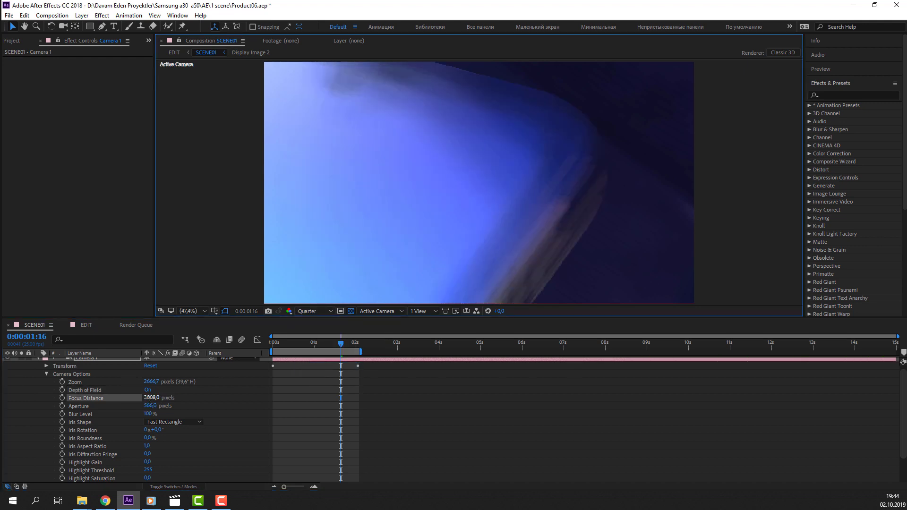
Try Focus Distance 710 then 590, switch to Half resolution and fine-tune it to 777.
type("710")
key("Return")
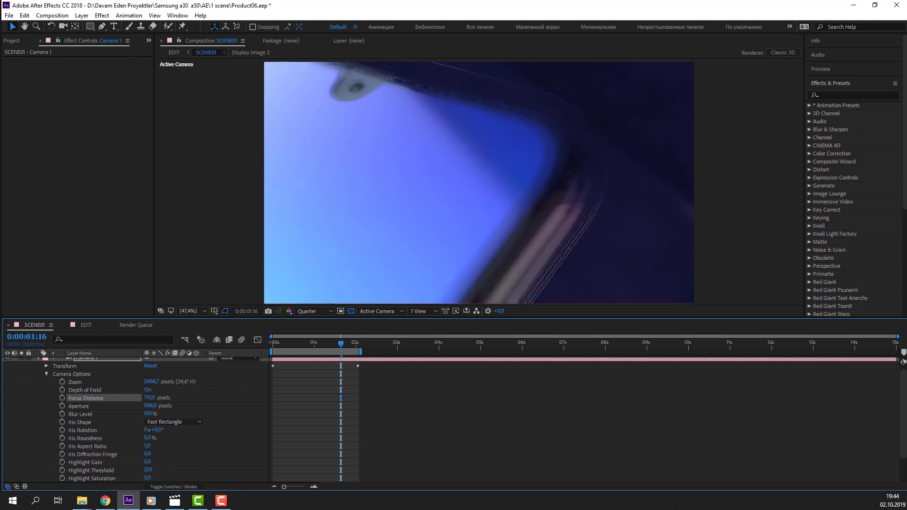
type("590")
key("Return")
left_click(312, 311)
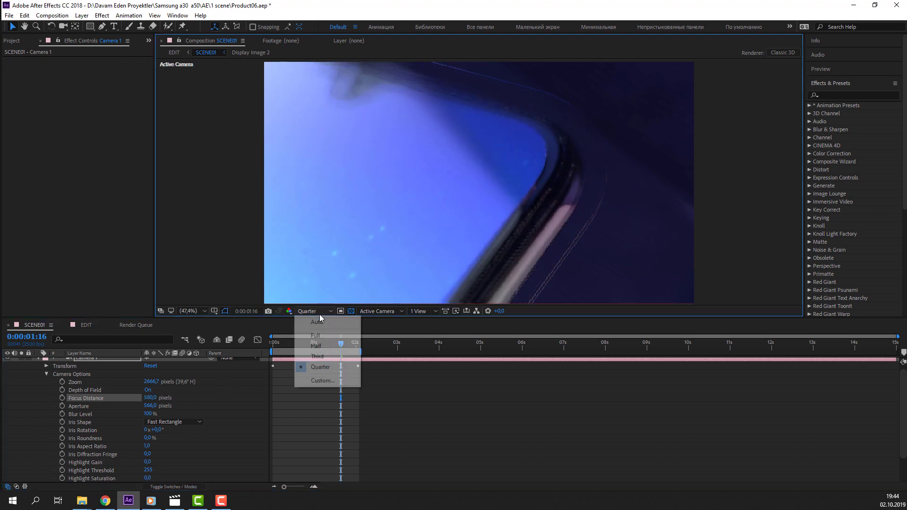
left_click(321, 346)
left_click_drag(147, 400, 184, 392)
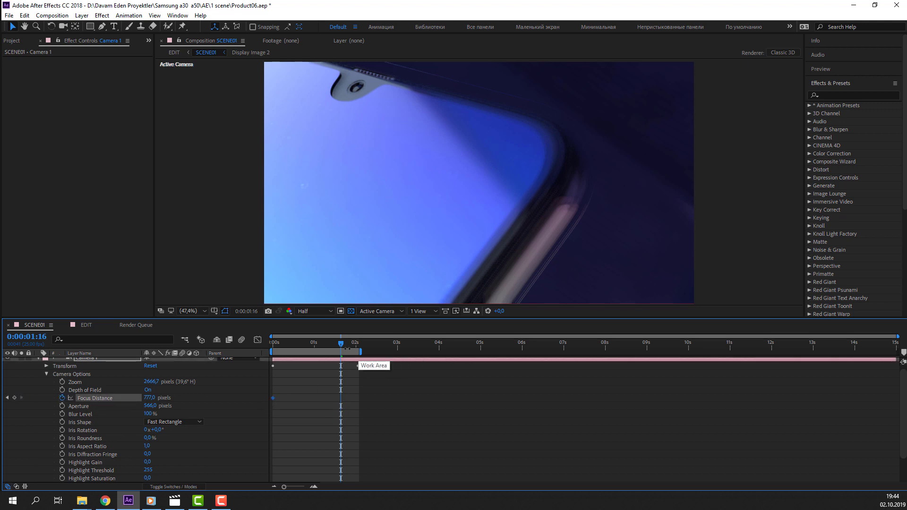
Lower Focus Distance at the first frame, then at 0:00:02:02 set it to 772, Aperture 424, Blur Level 71%.
left_click_drag(342, 347, 240, 352)
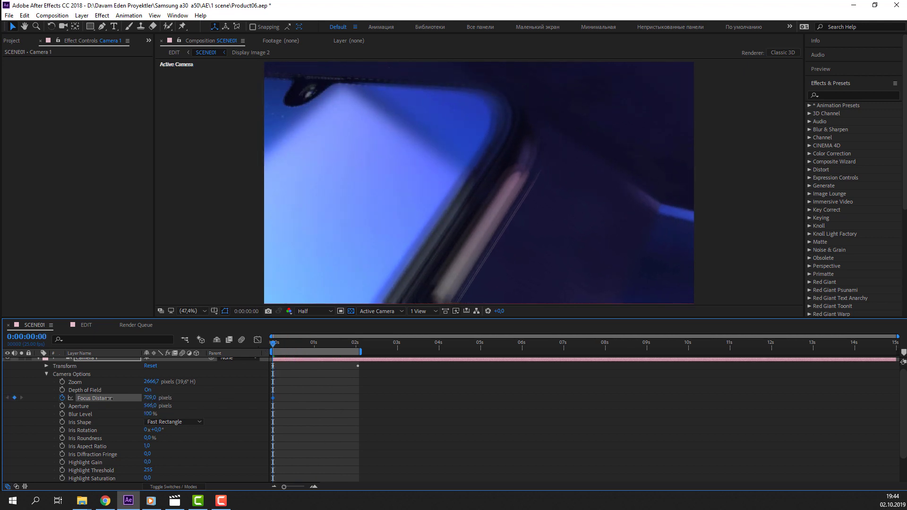
left_click_drag(109, 399, 34, 399)
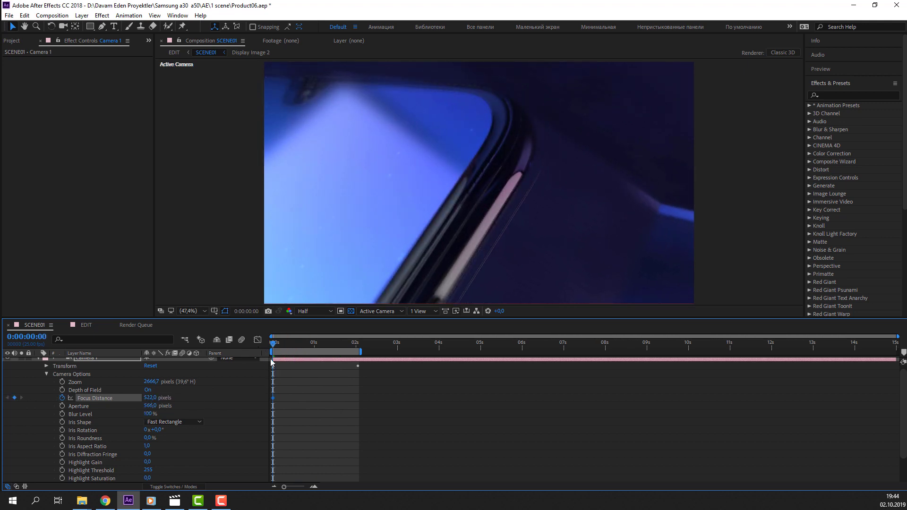
left_click_drag(273, 348, 361, 358)
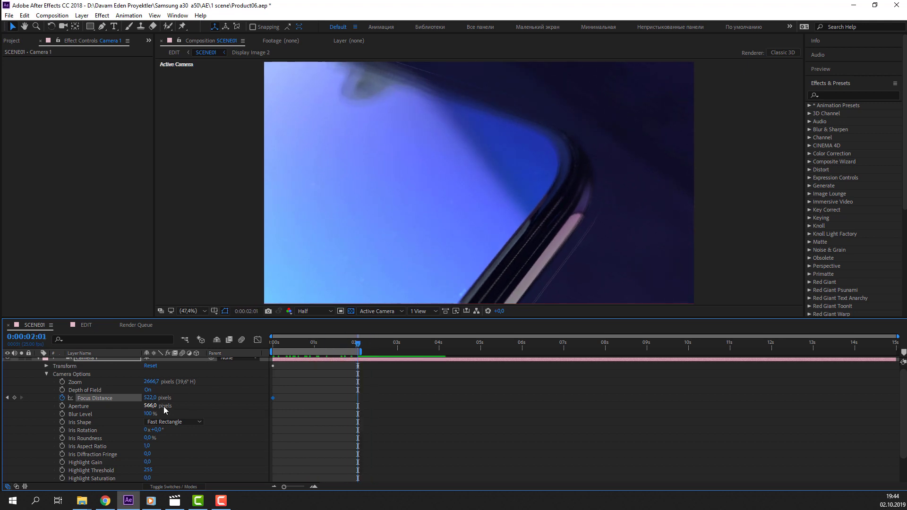
left_click_drag(205, 398, 267, 398)
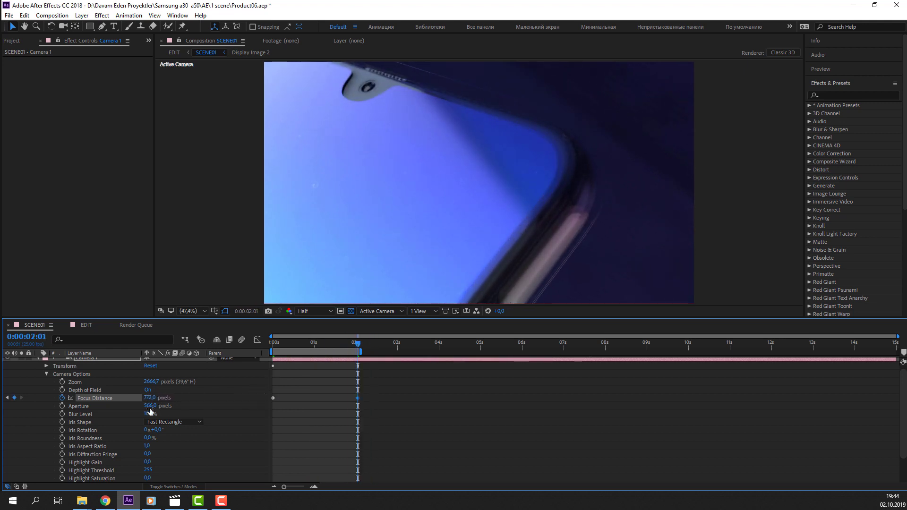
left_click_drag(86, 407, 127, 407)
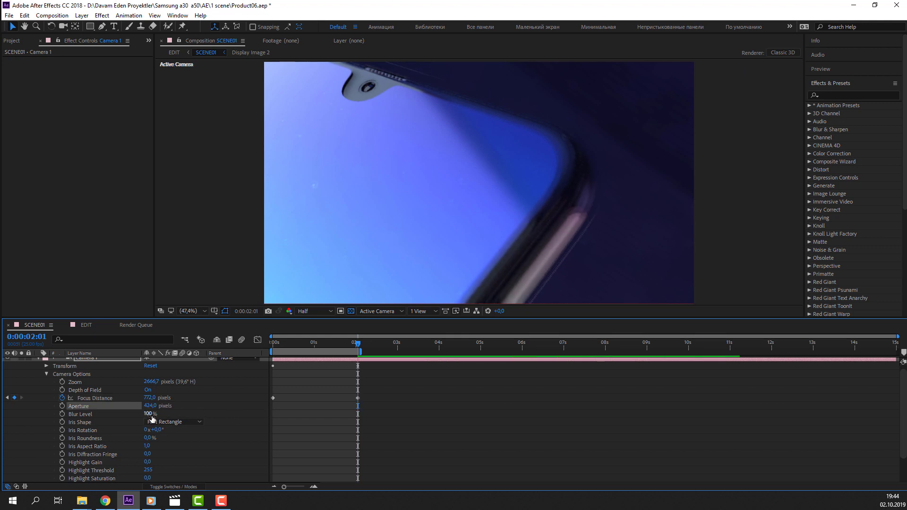
left_click_drag(150, 415, 134, 417)
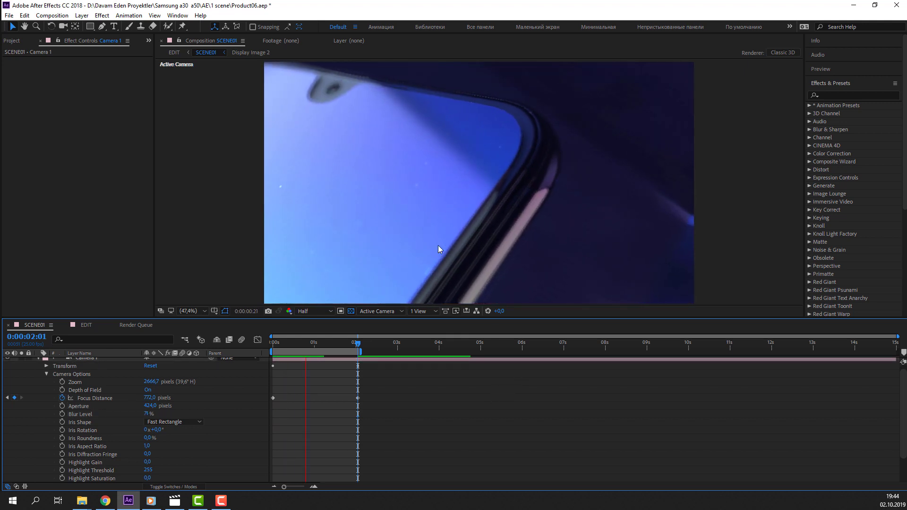
Review the two-second focus pull by scrubbing the timeline, then return to the start.
scroll(562, 282, "down", 2)
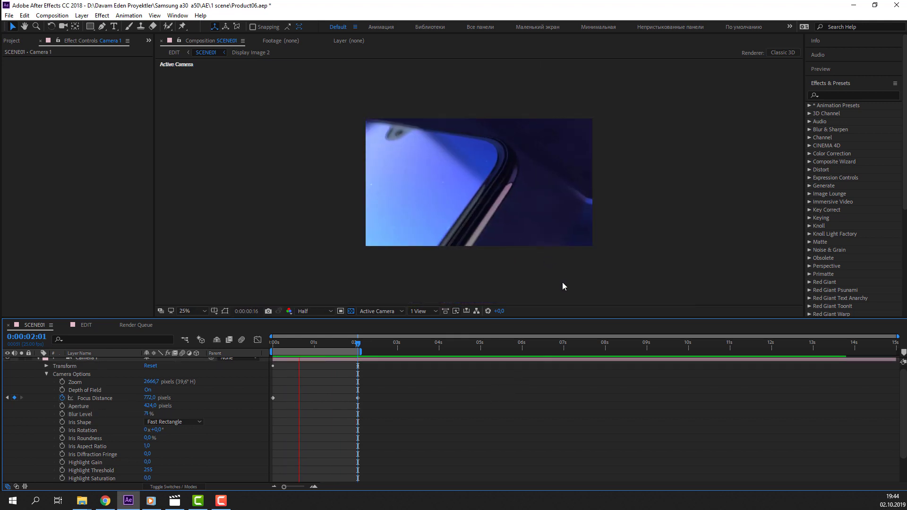
scroll(562, 282, "up", 2)
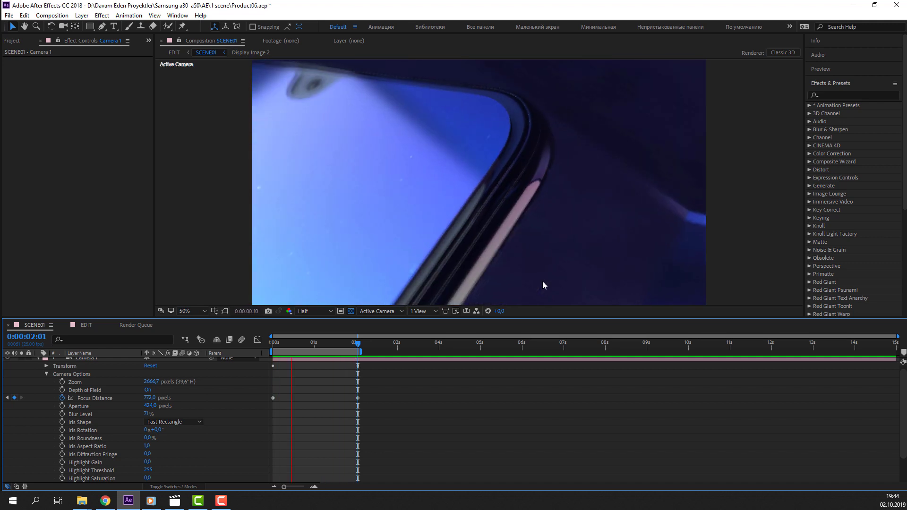
scroll(542, 282, "down", 2)
scroll(543, 282, "down", 4)
scroll(543, 286, "up", 2)
scroll(542, 285, "up", 2)
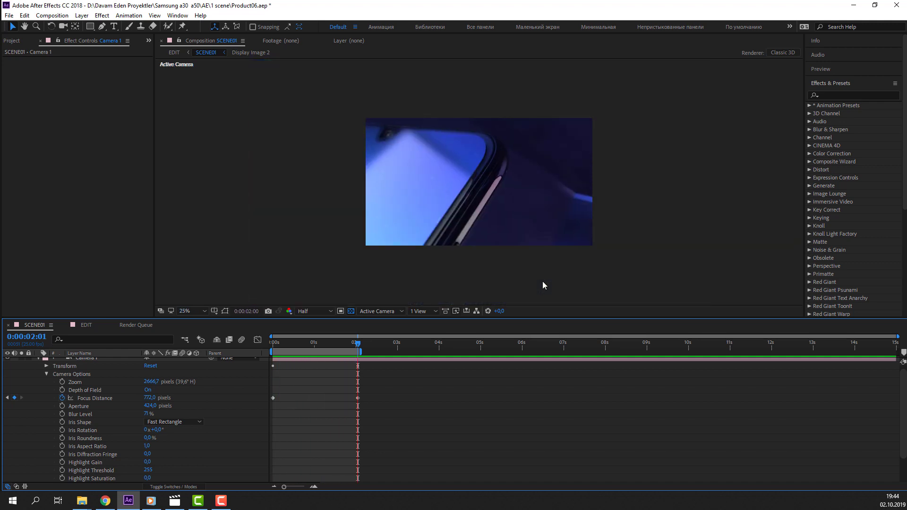
scroll(543, 285, "up", 2)
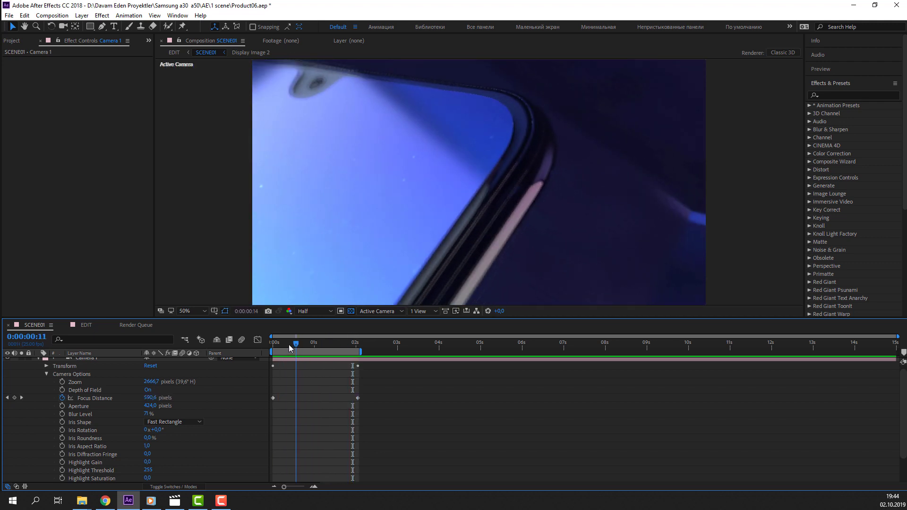
key("space")
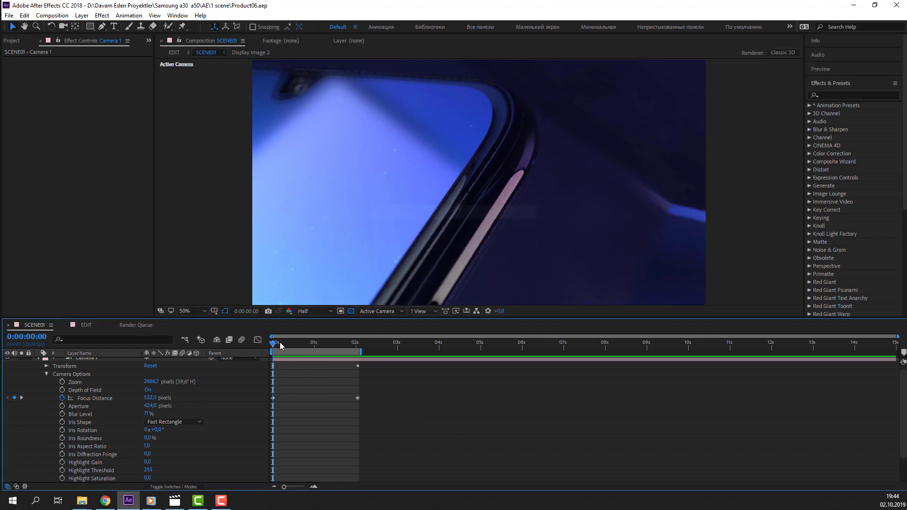
left_click_drag(312, 345, 356, 347)
key("Home")
Move the final Focus Distance keyframe to about one second and preview at Full resolution.
left_click_drag(357, 398, 311, 397)
key("space")
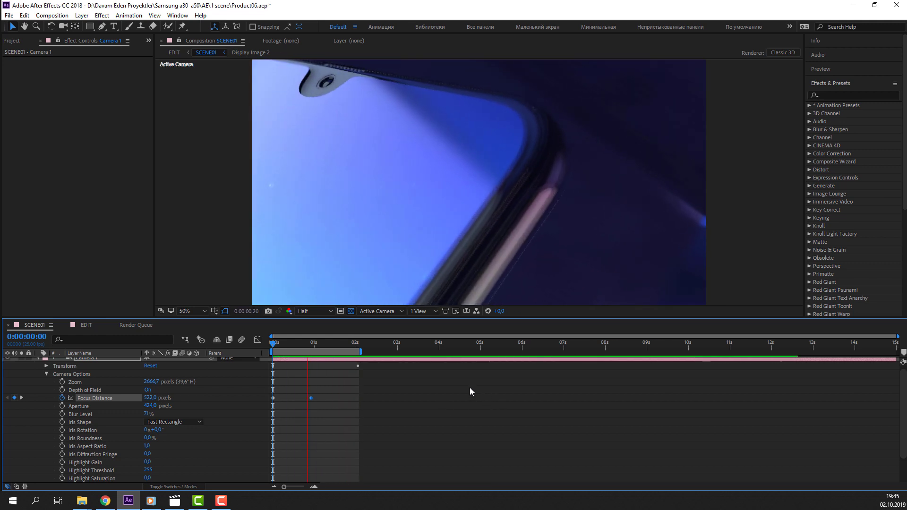
left_click(314, 311)
left_click(315, 335)
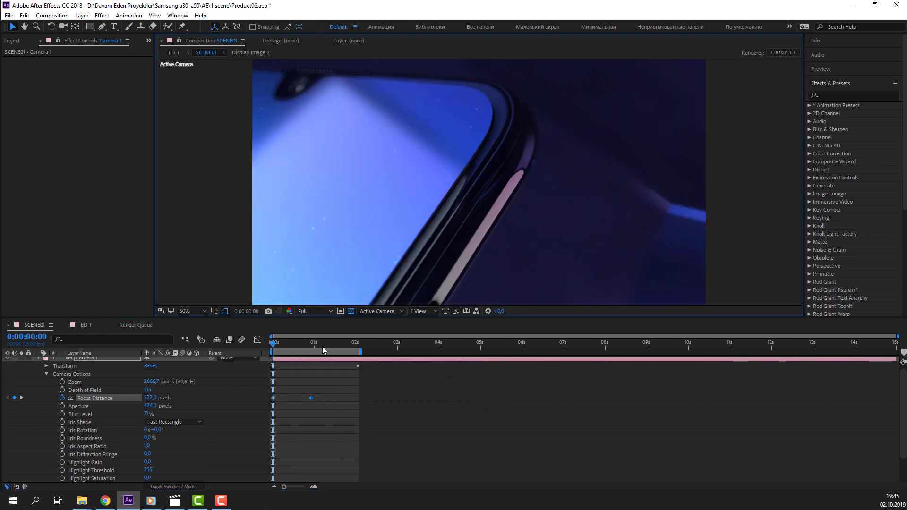
key("space")
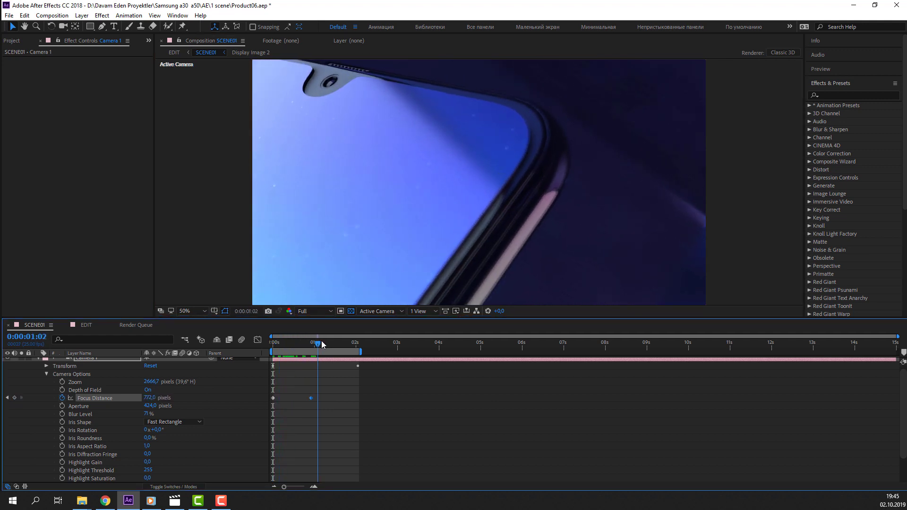
key("space")
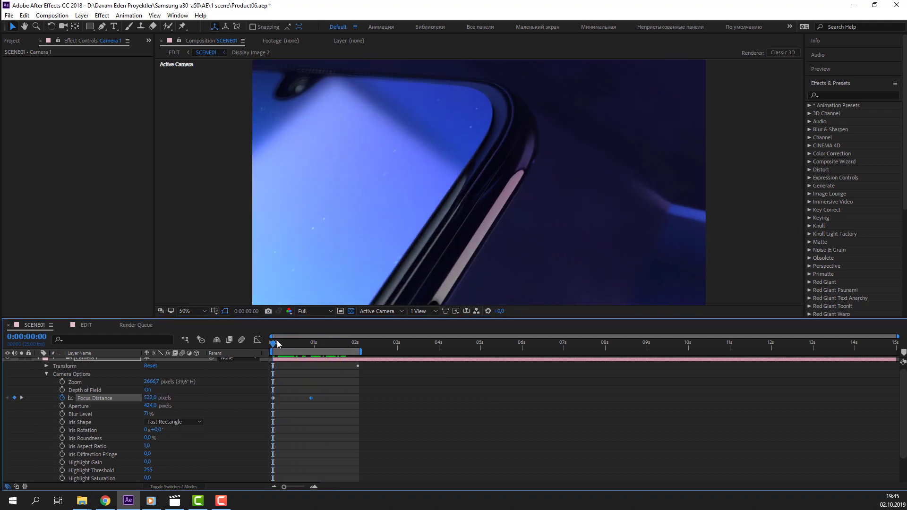
left_click_drag(278, 344, 285, 344)
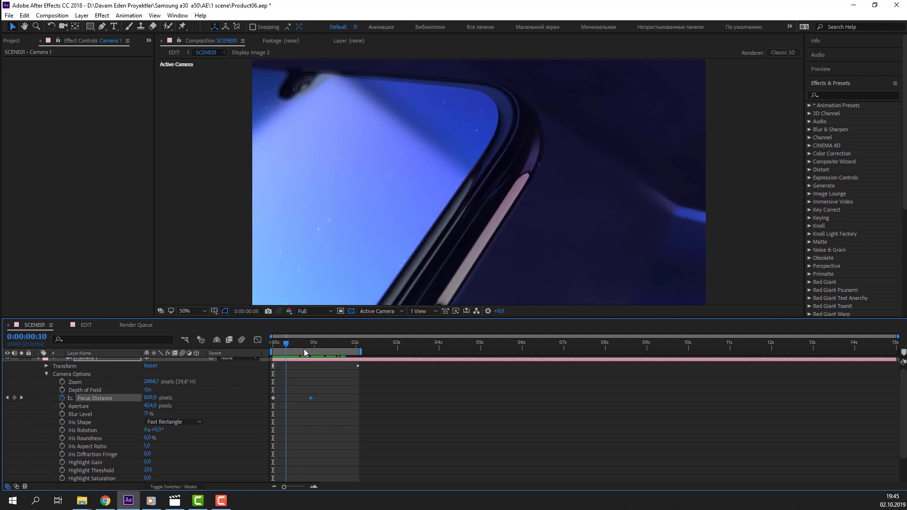
key("space")
key("space")
scroll(50, 391, "up", 1)
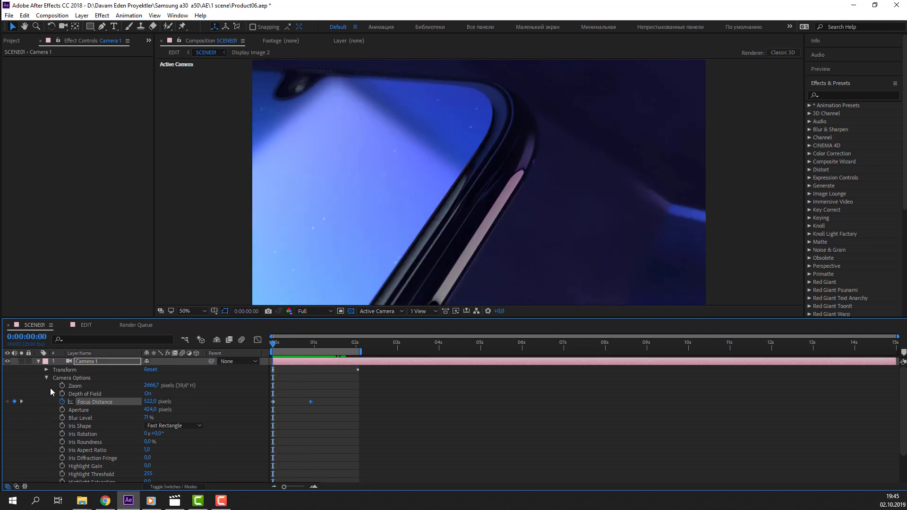
left_click(38, 362)
Open the Display Image 2 precomp, dock its timeline beside SCENE01, and end its work area at 2 seconds.
double_click(112, 386)
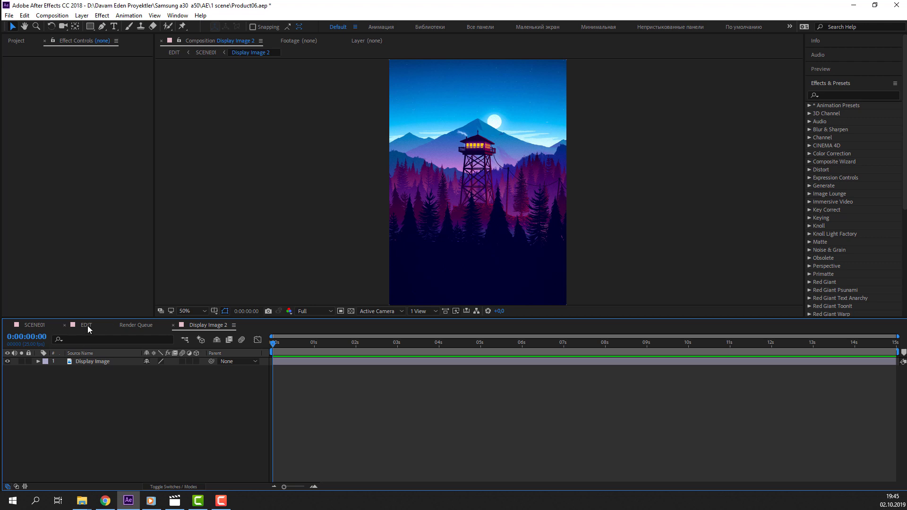
left_click(87, 326)
left_click(33, 325)
left_click_drag(201, 330, 82, 329)
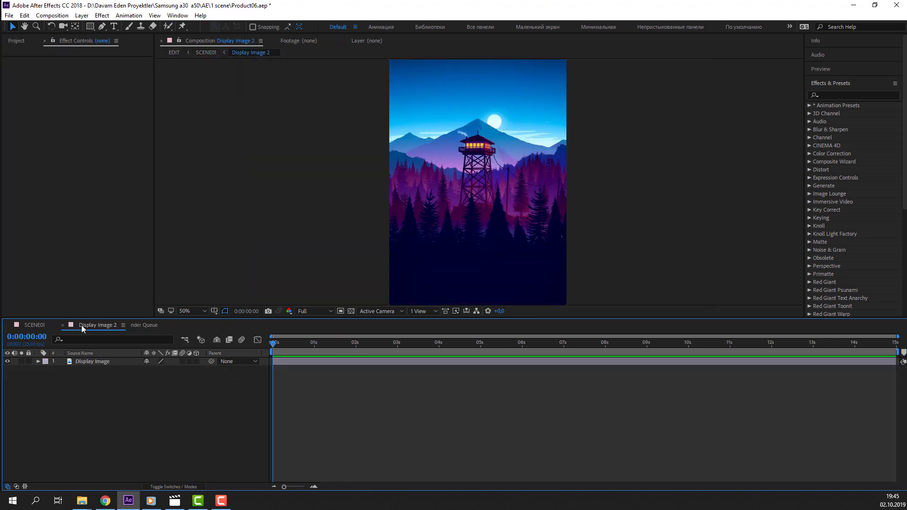
left_click(33, 326)
left_click_drag(284, 348, 364, 355)
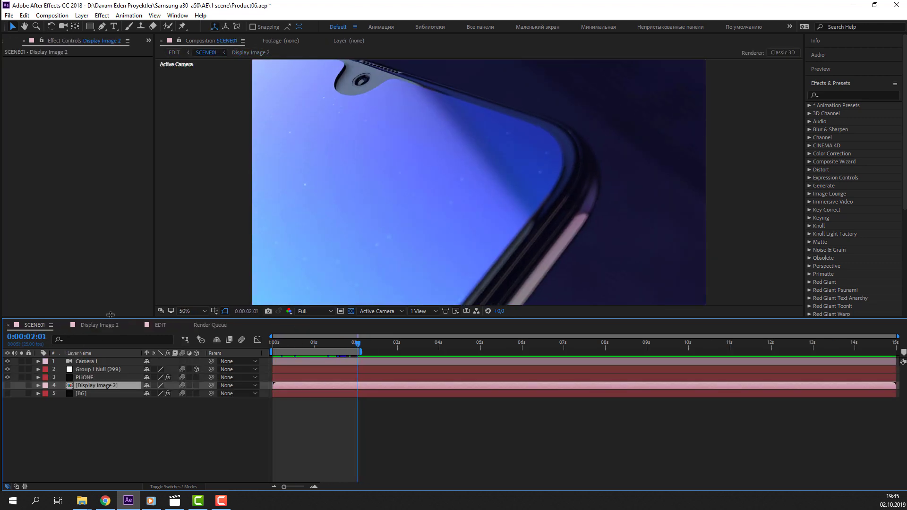
left_click(185, 325)
left_click(99, 325)
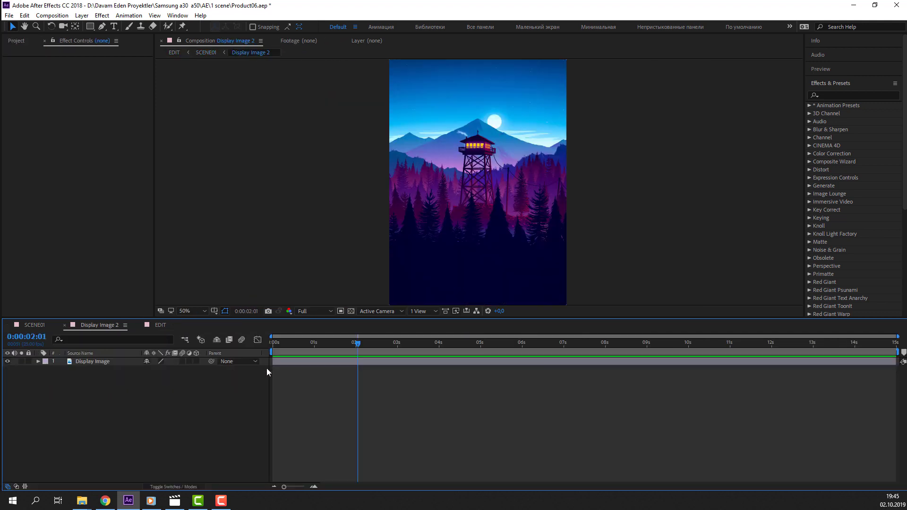
key("n")
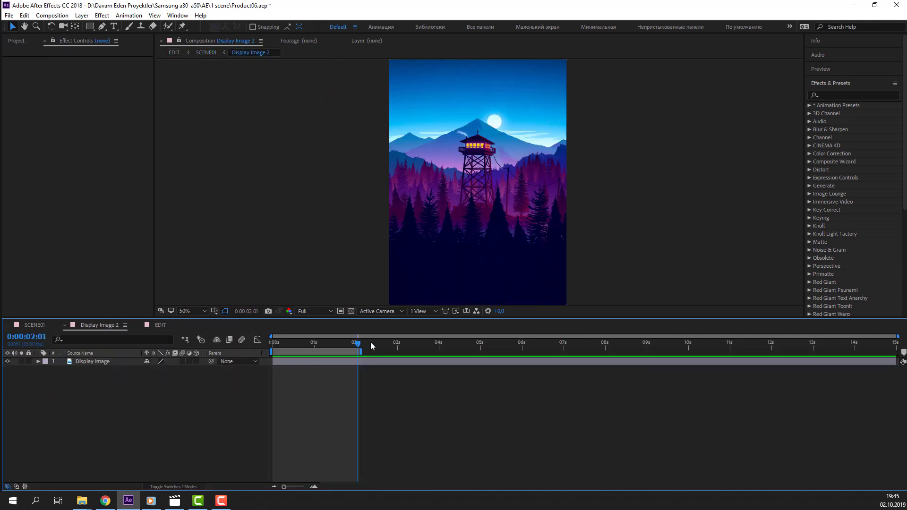
left_click(108, 363)
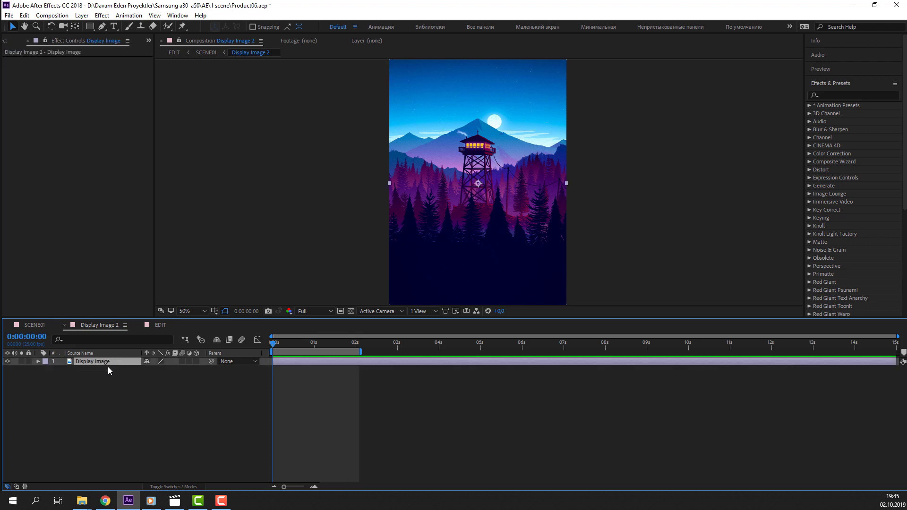
key("s")
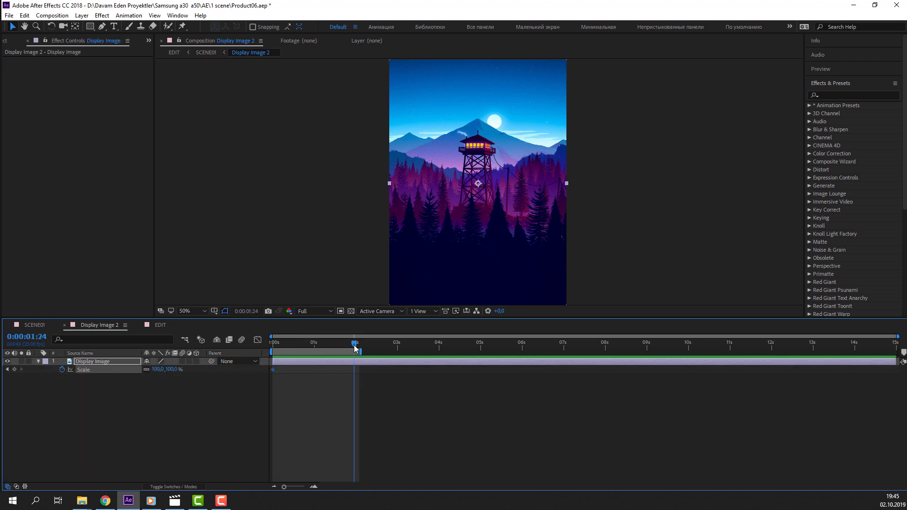
left_click_drag(156, 369, 165, 373)
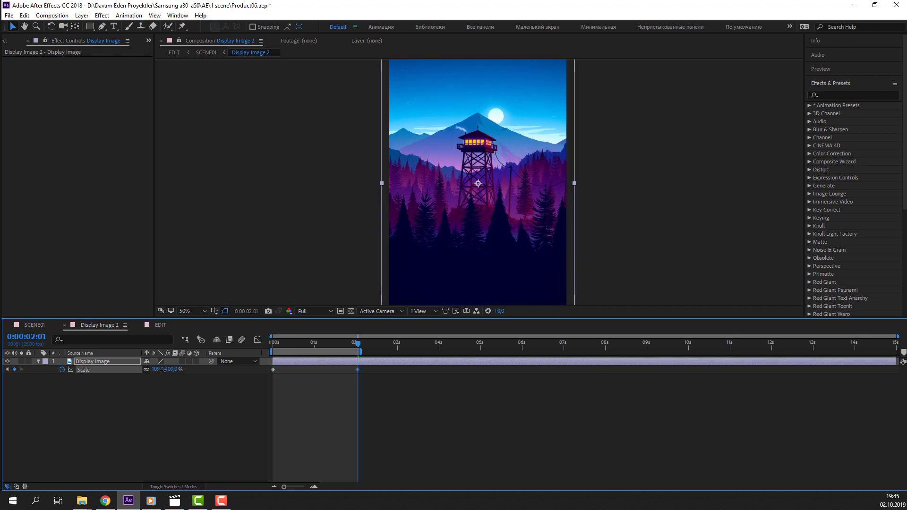
left_click(34, 325)
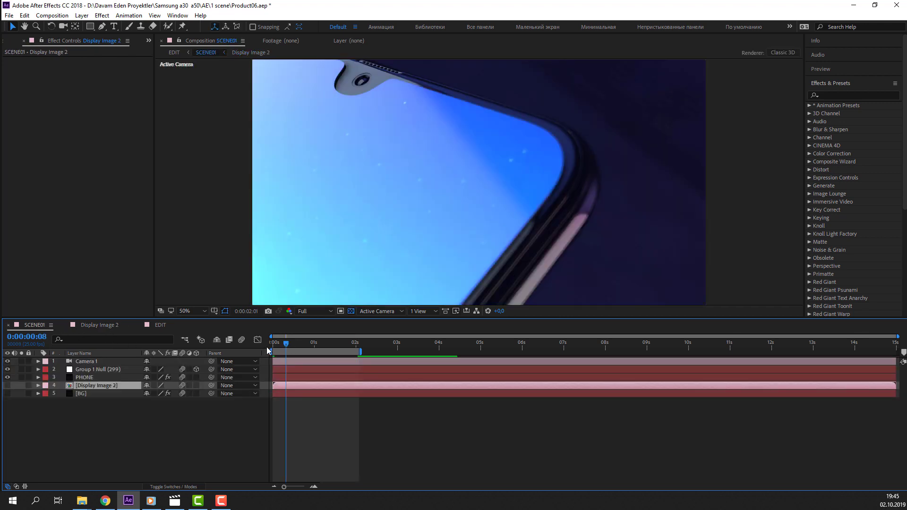
key("Home")
key("space")
key("space")
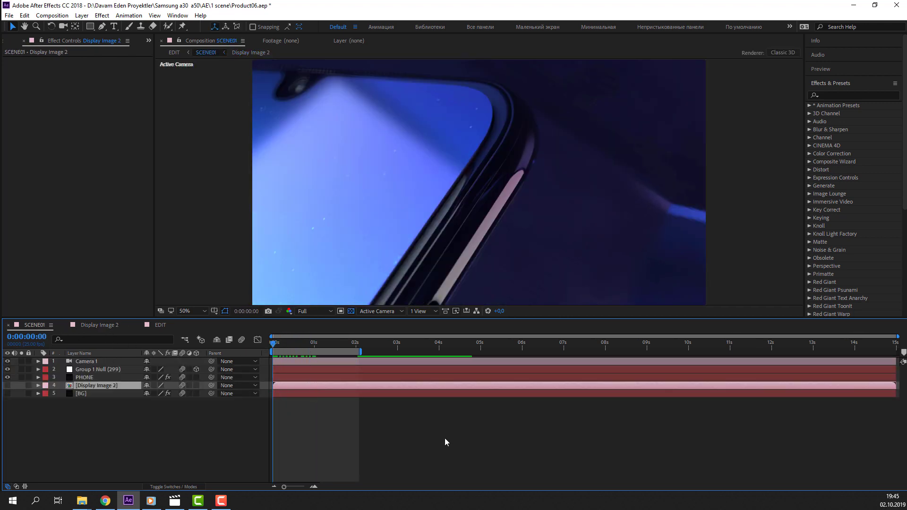
left_click(445, 441)
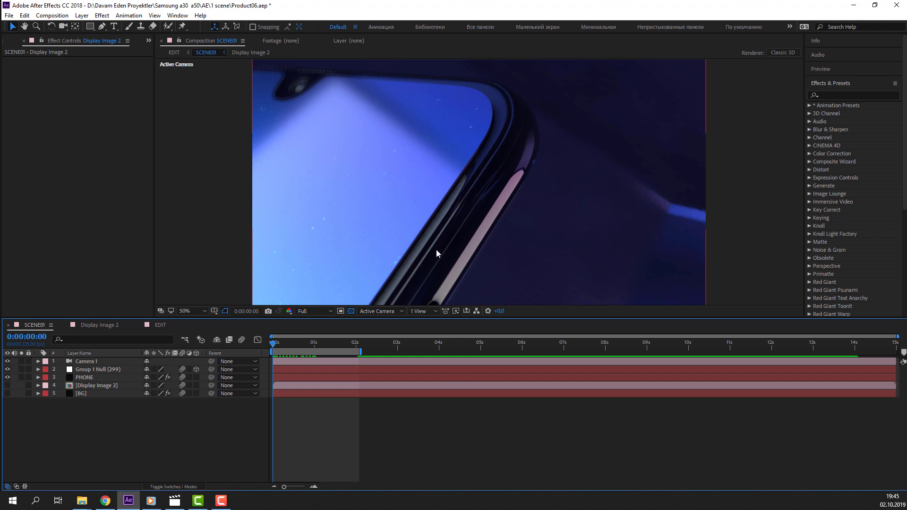
key("space")
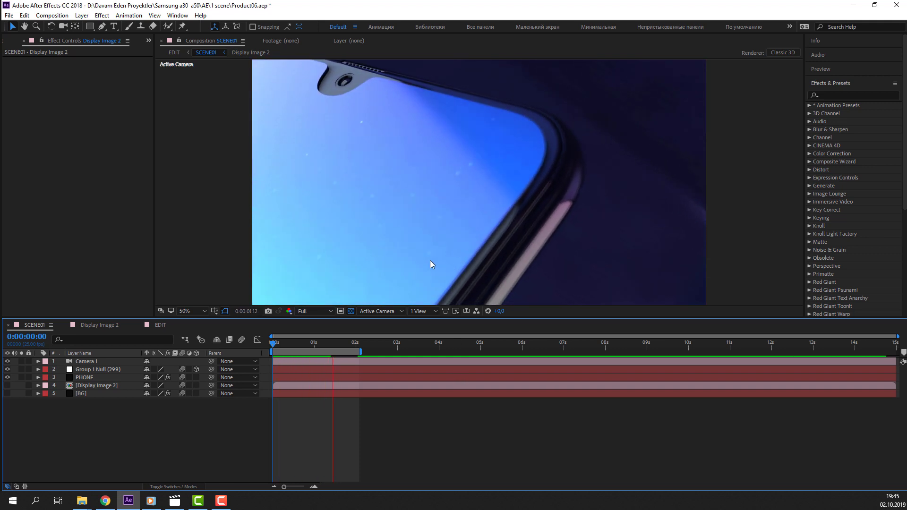
scroll(291, 240, "down", 2)
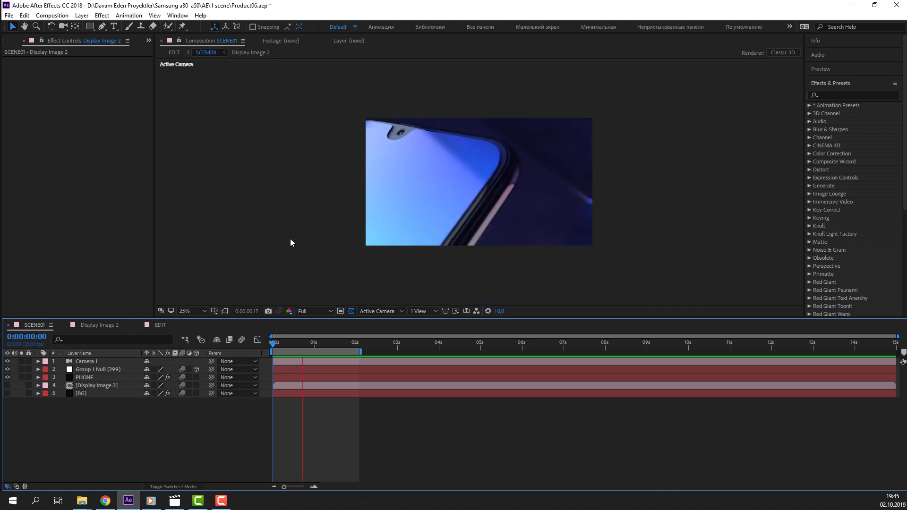
scroll(304, 247, "up", 2)
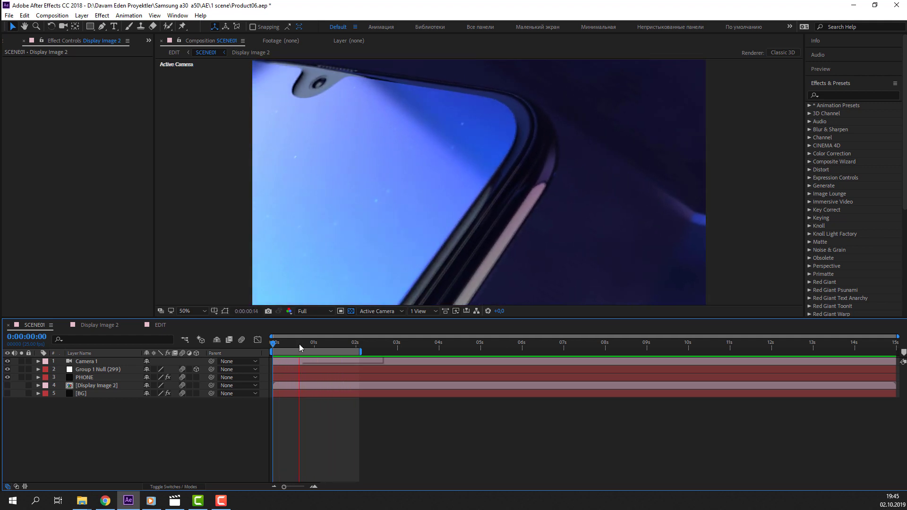
Search Effects & Presets for 'glow' and apply Glow to the Display Image layer.
left_click(295, 343)
left_click(112, 327)
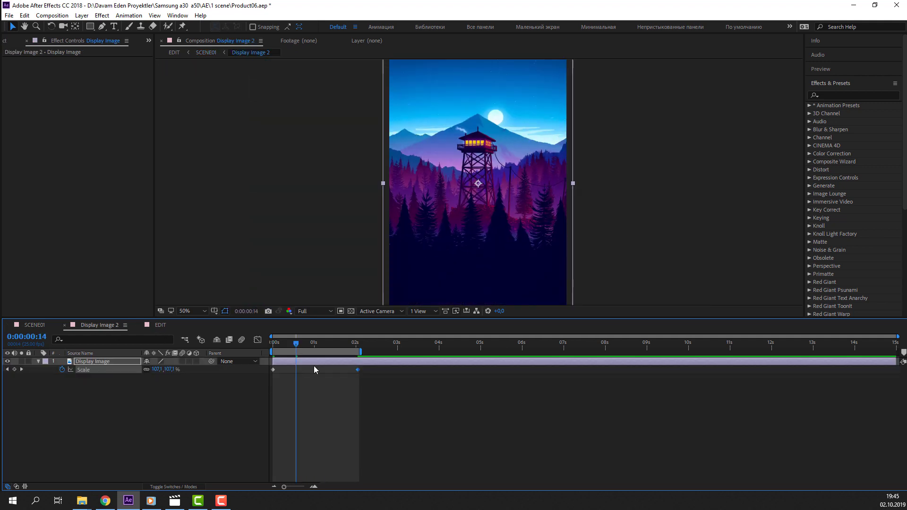
left_click(865, 96)
type("glou")
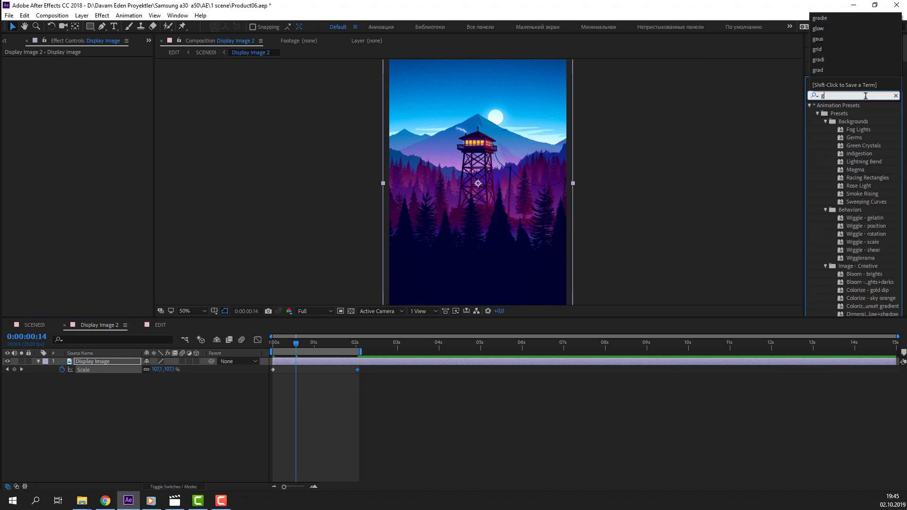
key("BackSpace")
type("w")
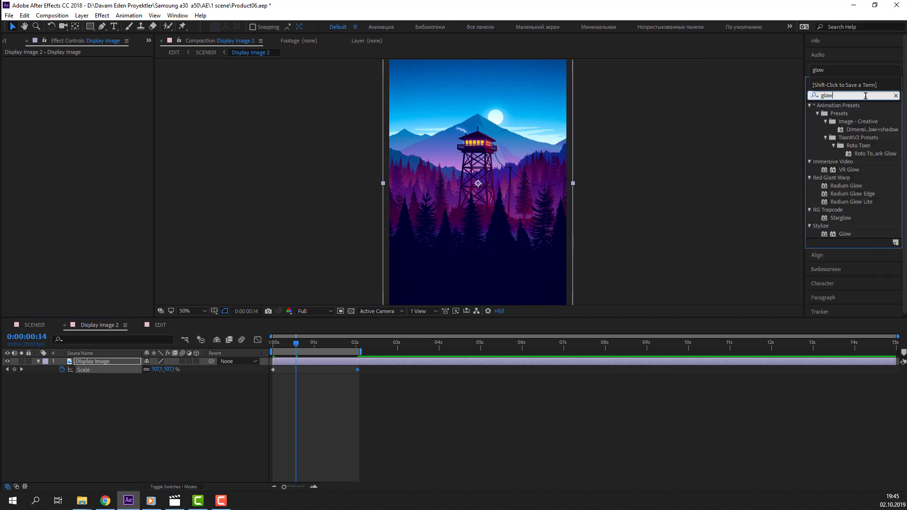
left_click_drag(844, 234, 328, 362)
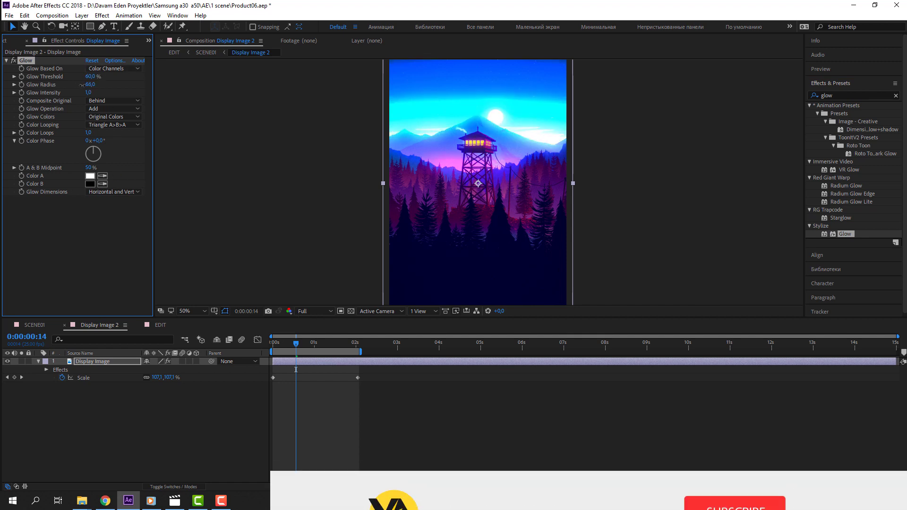
Check SCENE01 around two seconds, then switch the Glow effect off to compare.
left_click(56, 327)
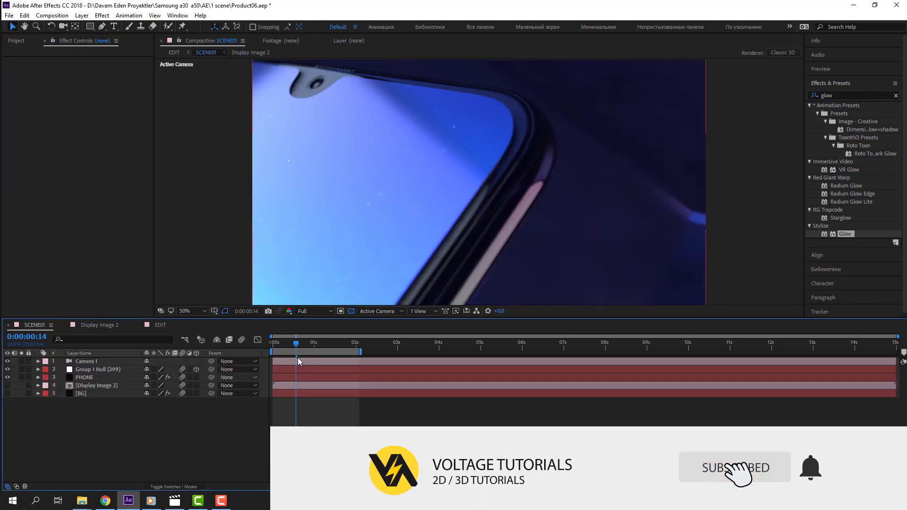
left_click_drag(277, 346, 366, 349)
left_click(99, 325)
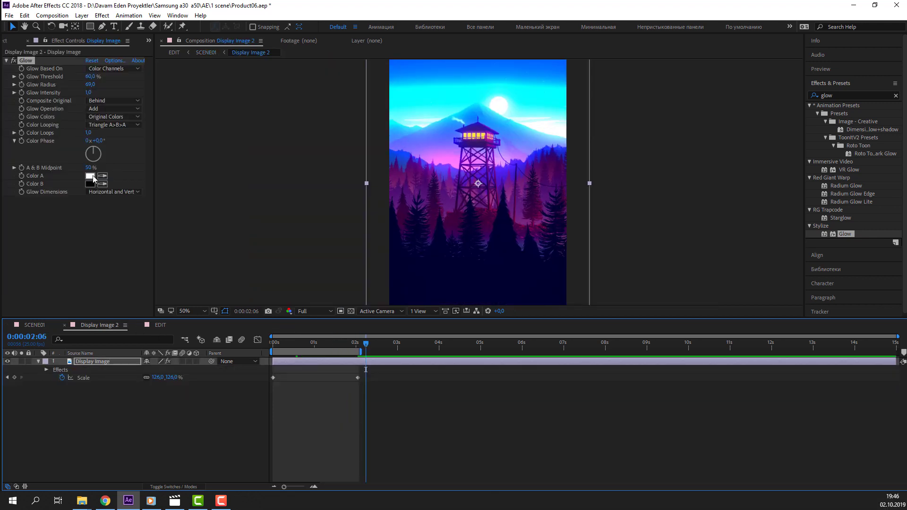
left_click(13, 61)
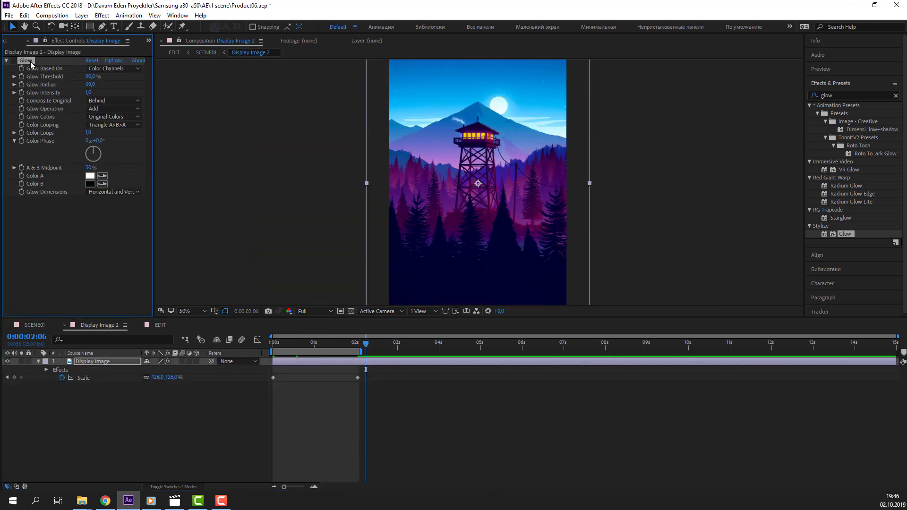
left_click(34, 325)
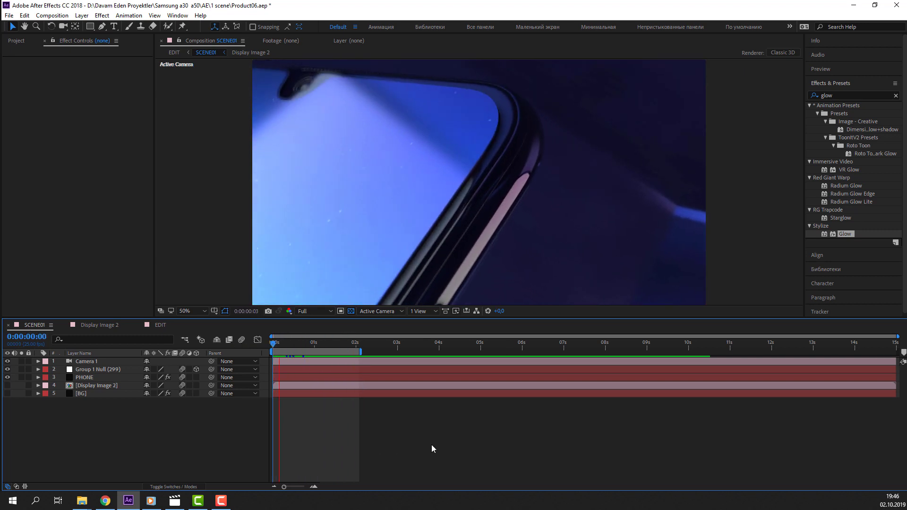
scroll(431, 299, "down", 1)
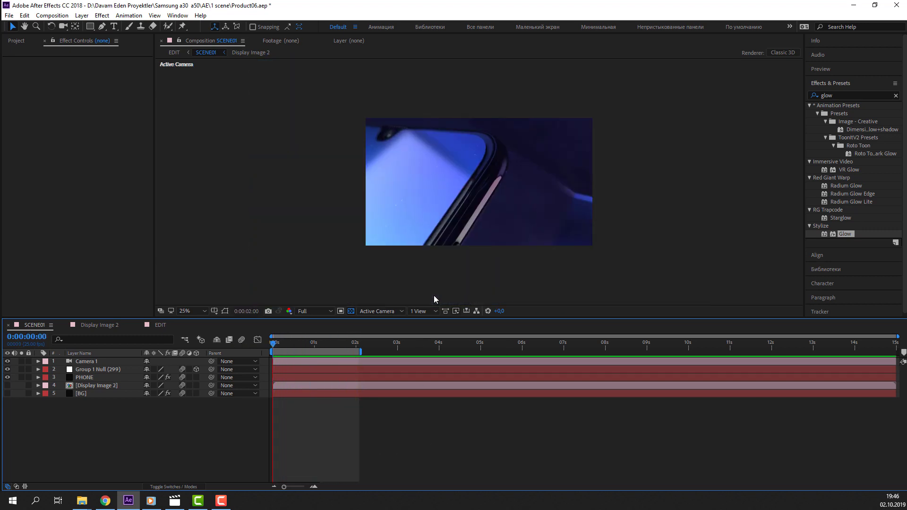
scroll(439, 298, "up", 1)
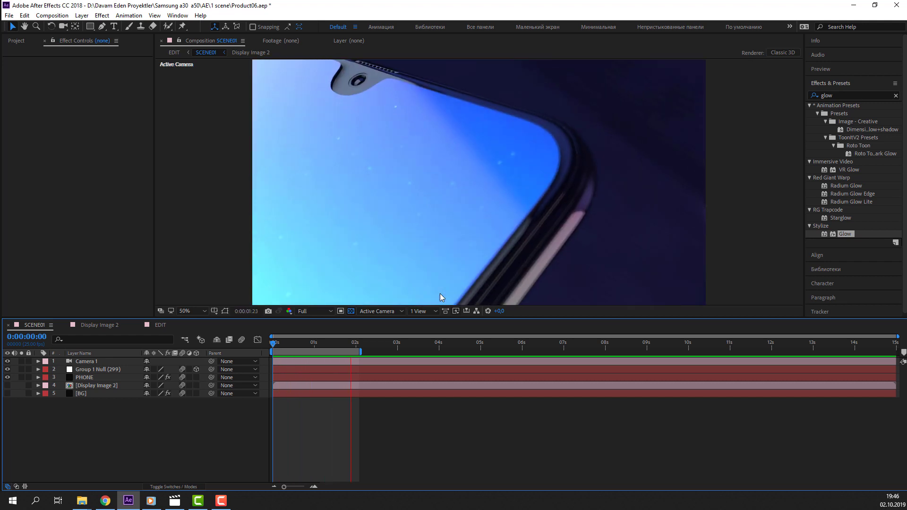
key("space")
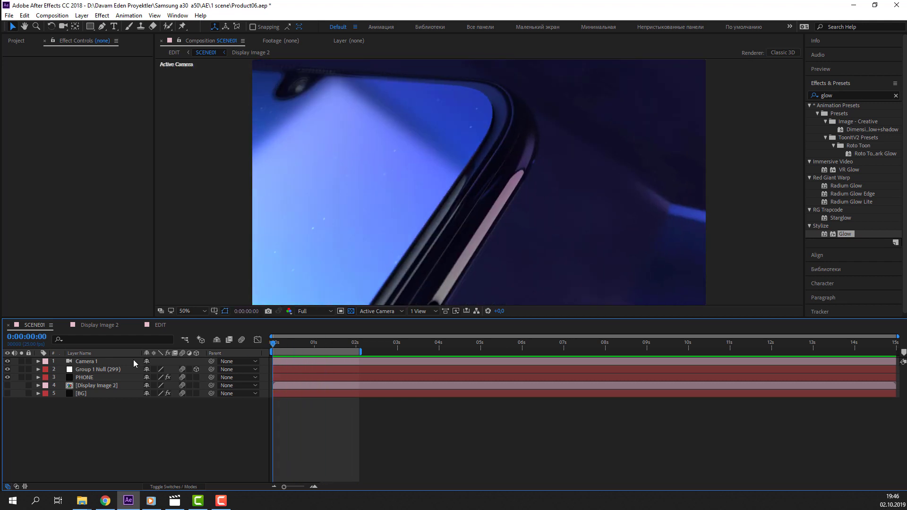
Set the PHONE layer's Z Rotation Environment to 19° and preview the phone close-up.
left_click(86, 377)
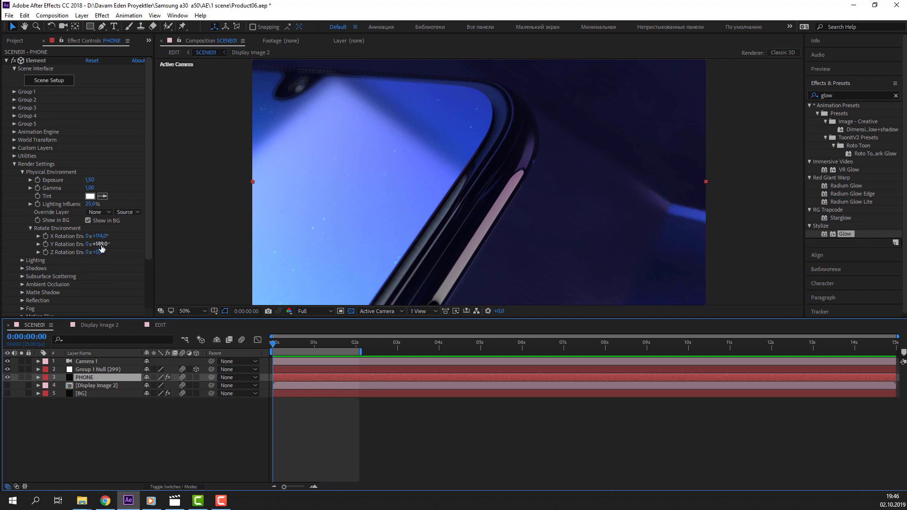
left_click_drag(98, 252, 108, 254)
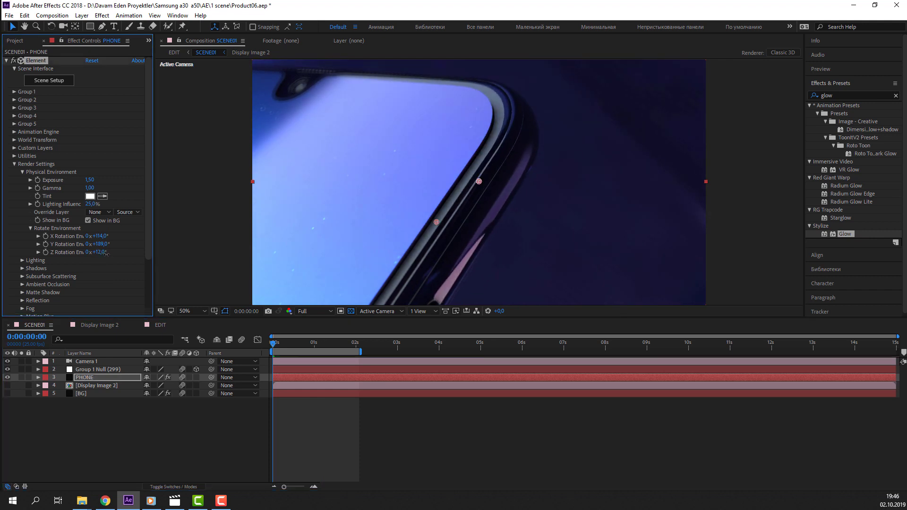
key("space")
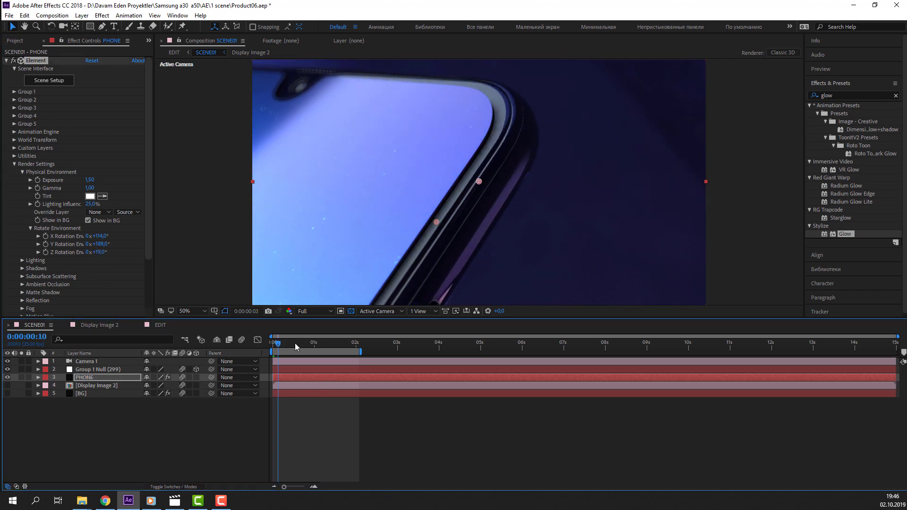
key("space")
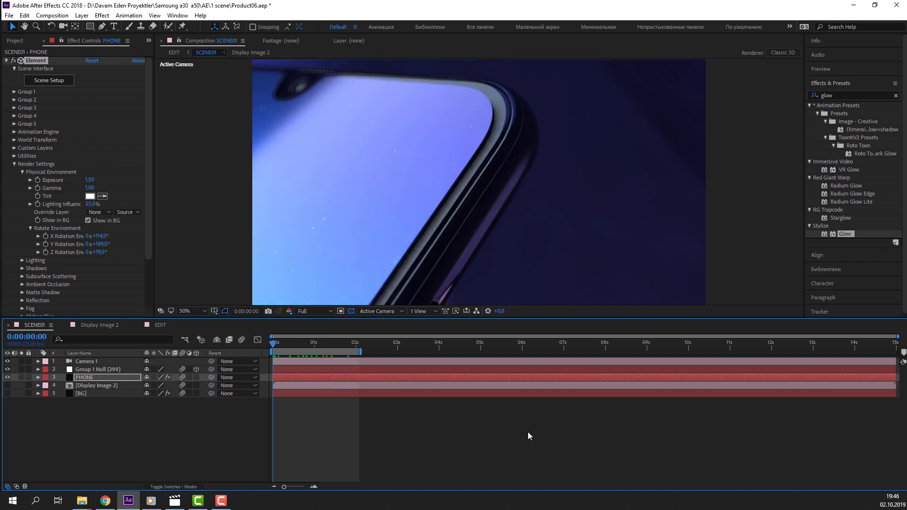
key("space")
left_click(510, 440)
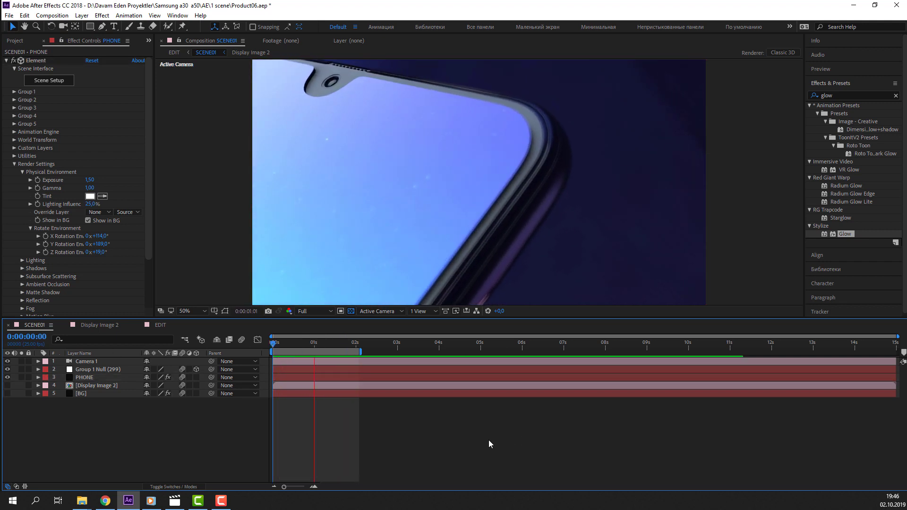
scroll(401, 249, "down", 2)
scroll(402, 251, "up", 2)
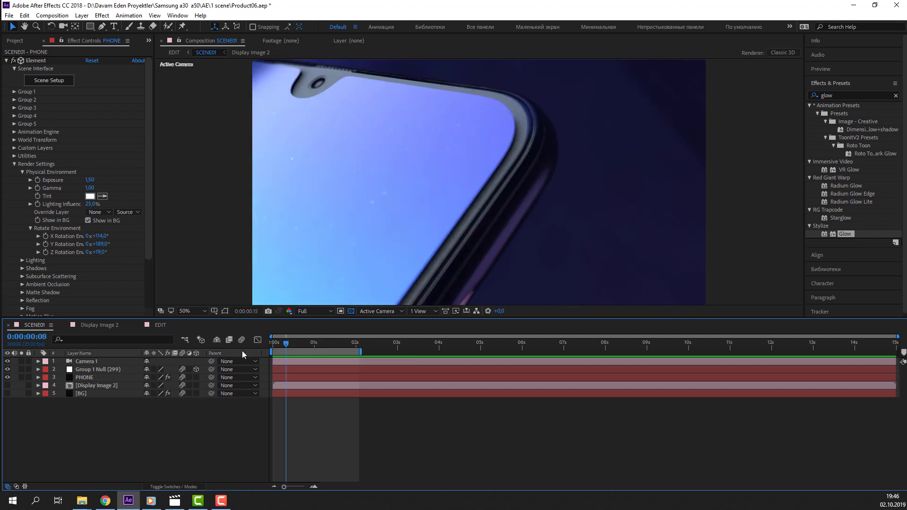
key("space")
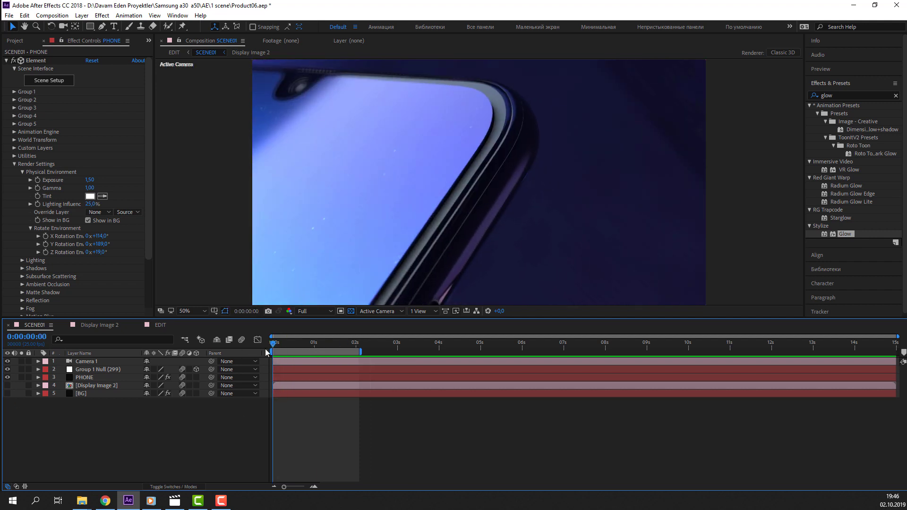
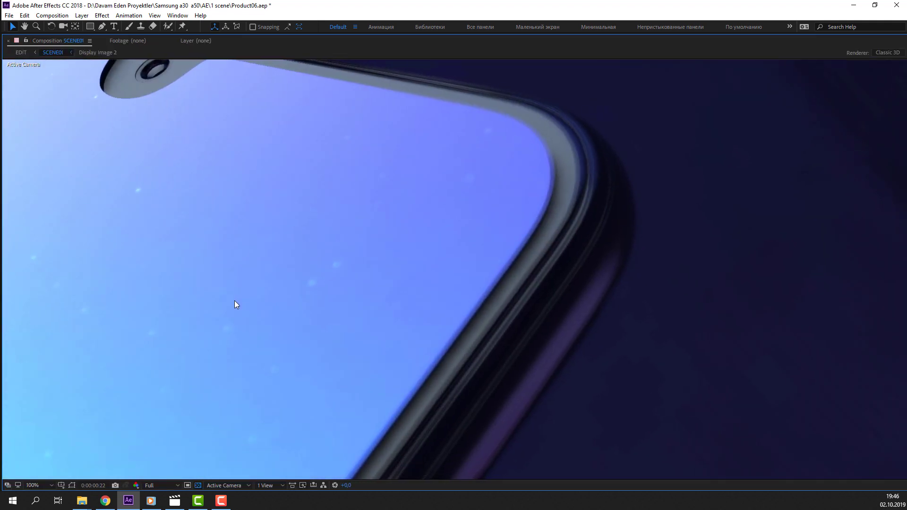
Set the SCENE01 viewer to Fit up to 100% and restore the normal panel layout.
left_click(40, 485)
left_click(84, 326)
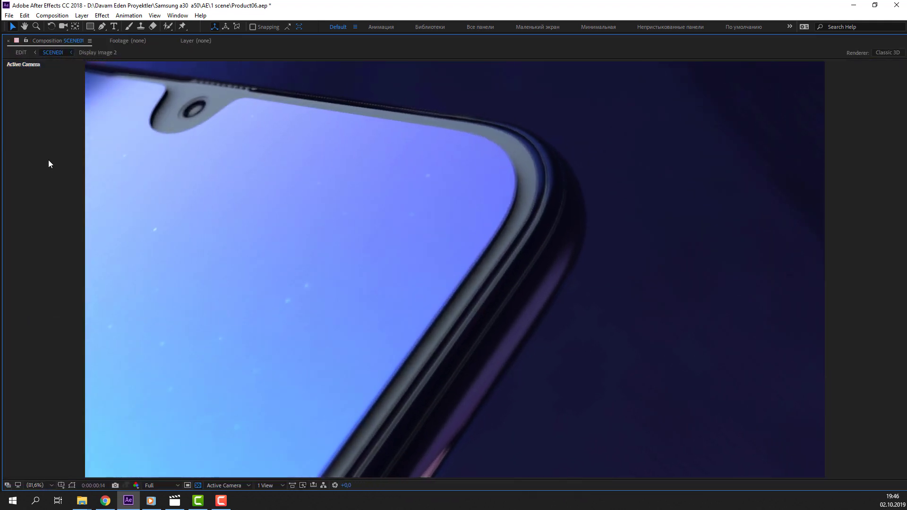
key("grave")
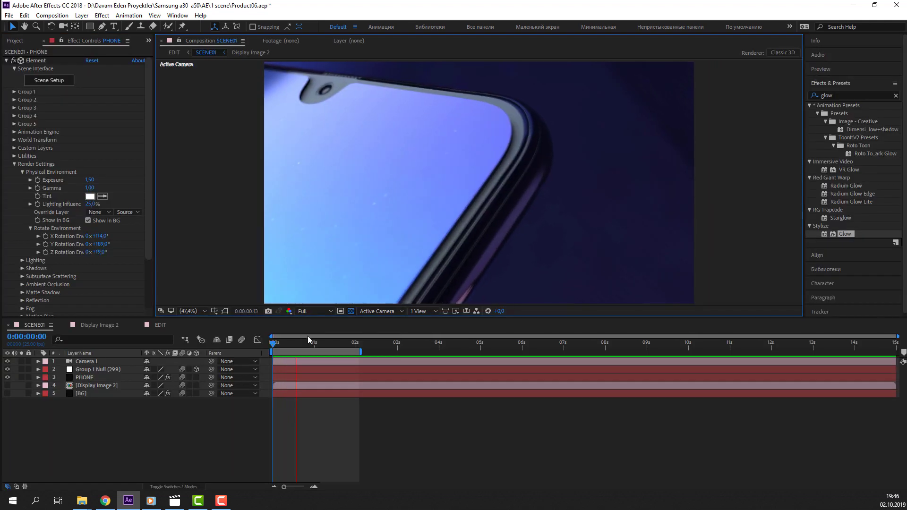